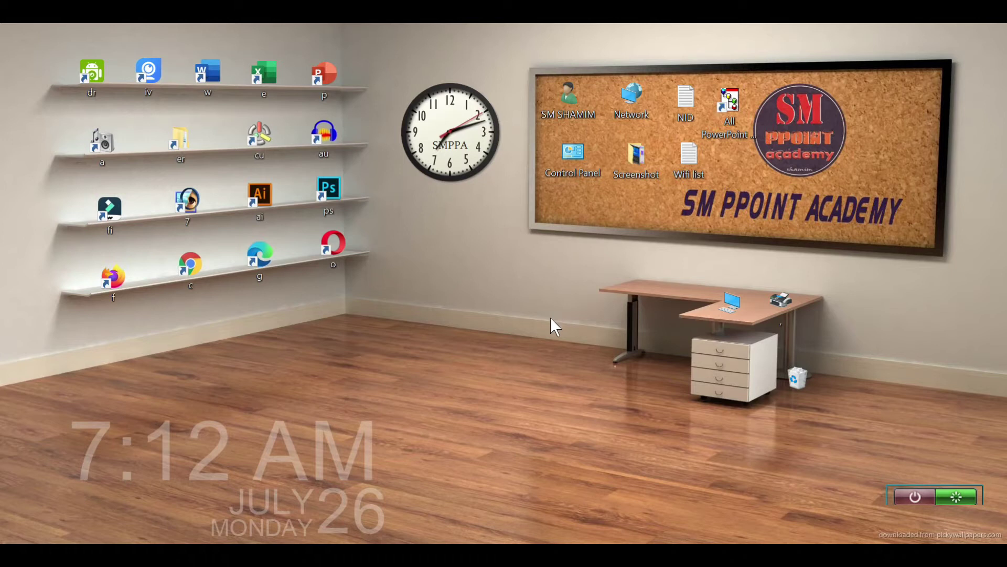
- Launch PowerPoint from its desktop shortcut to reach the Home start screen
left_click(340, 82)
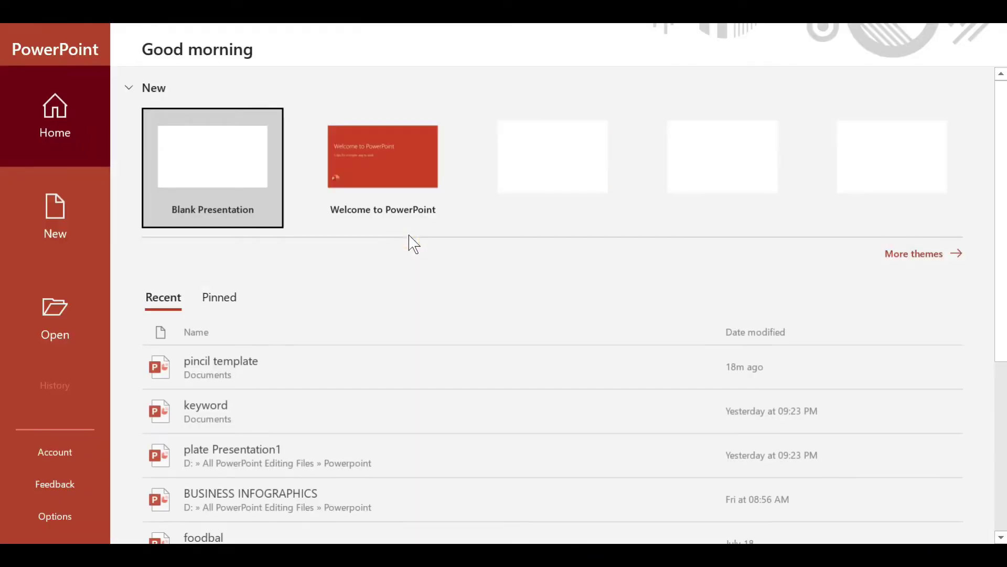
- Create a new blank presentation and switch its slide to the Blank layout
left_click(241, 172)
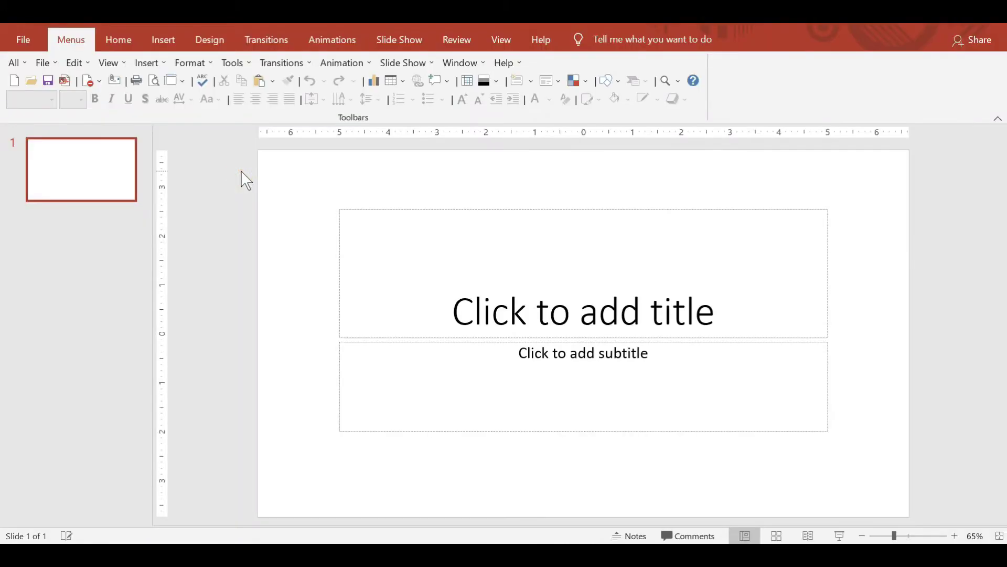
left_click(119, 42)
left_click(140, 64)
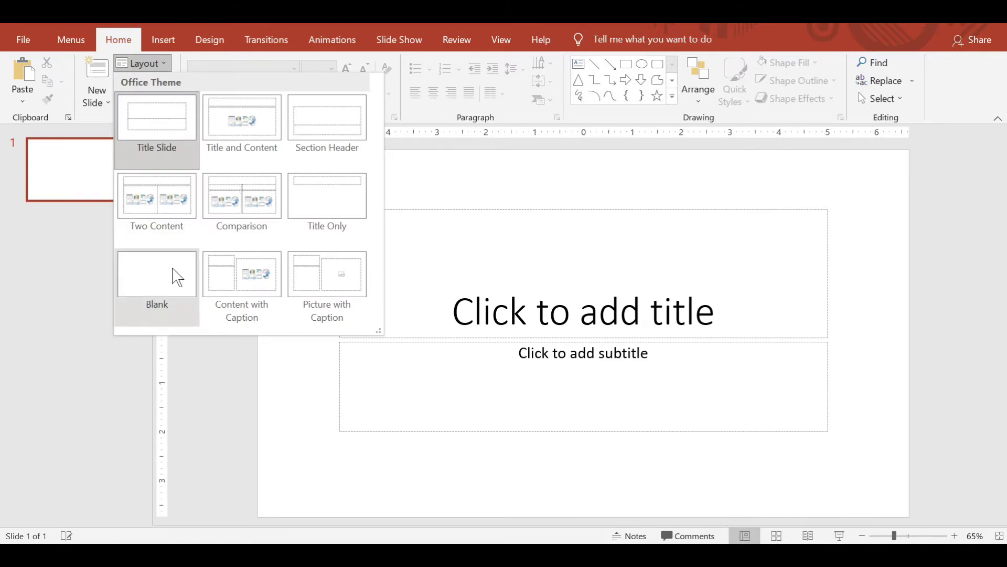
left_click(171, 274)
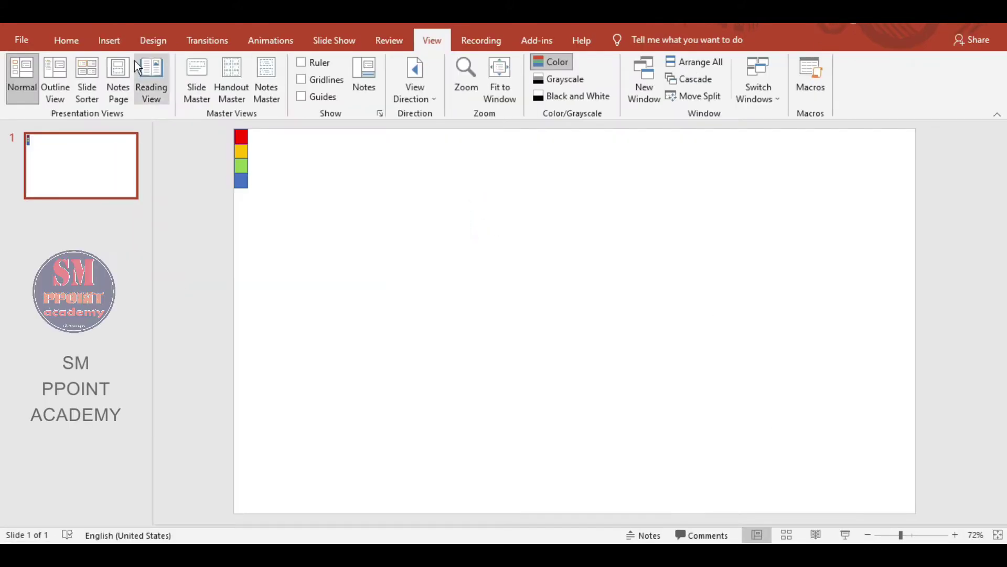
- Turn on the drawing guides on the slide
left_click(310, 96)
left_click(110, 41)
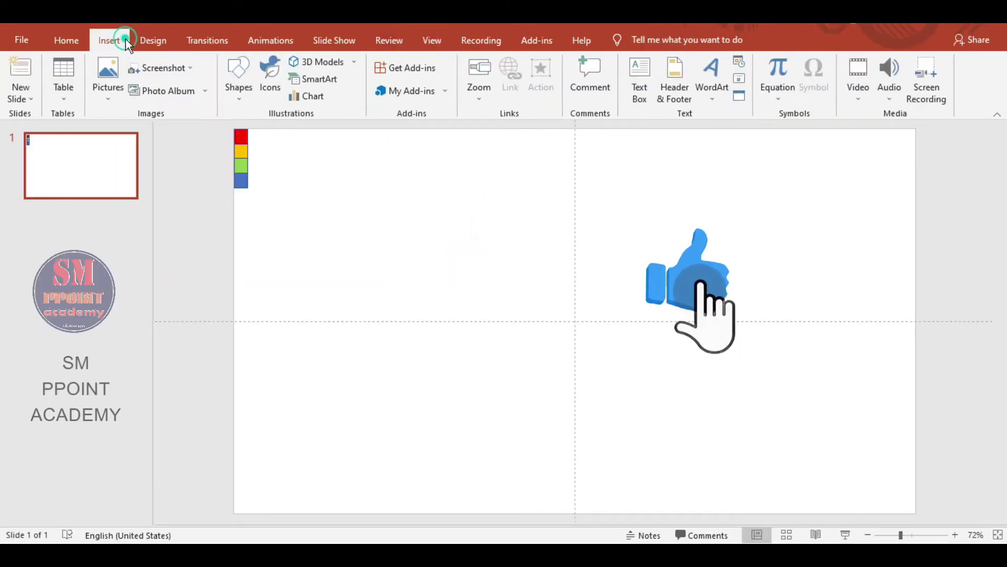
left_click(236, 84)
- Draw a blue circle with no outline and 54% fill transparency
left_click(307, 130)
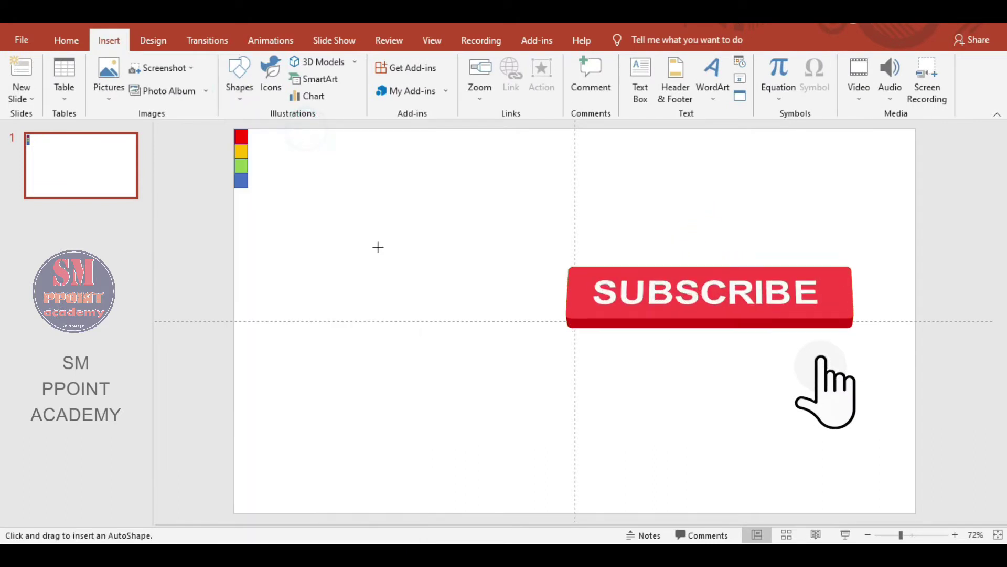
left_click(378, 247)
left_click_drag(429, 270, 467, 270)
left_click(423, 79)
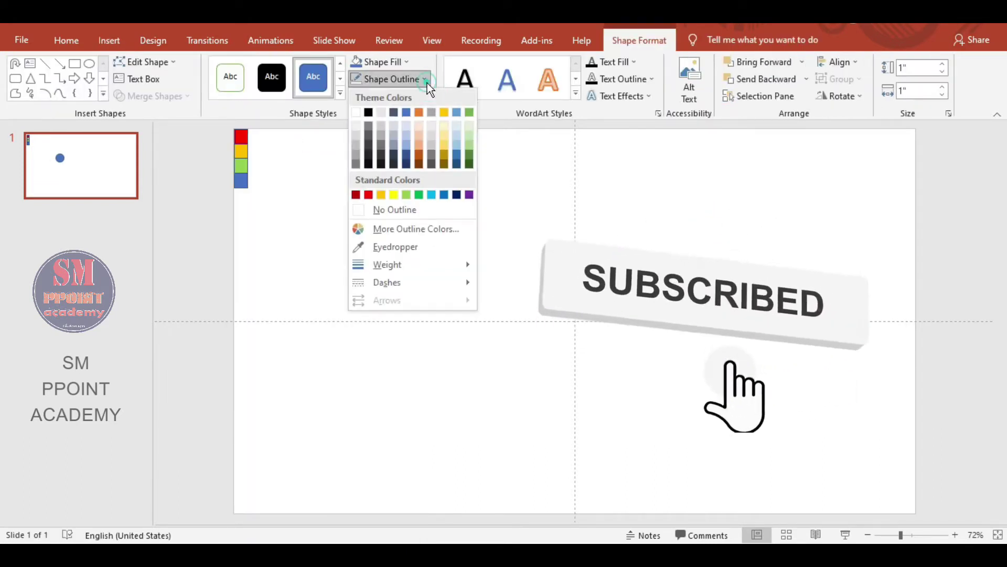
left_click(407, 212)
left_click(431, 113)
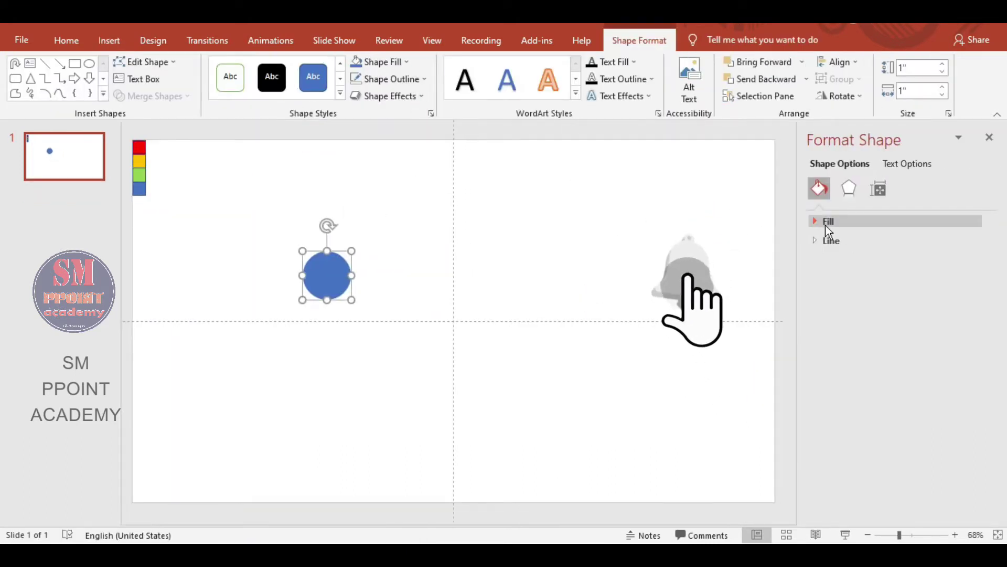
left_click_drag(892, 375, 910, 374)
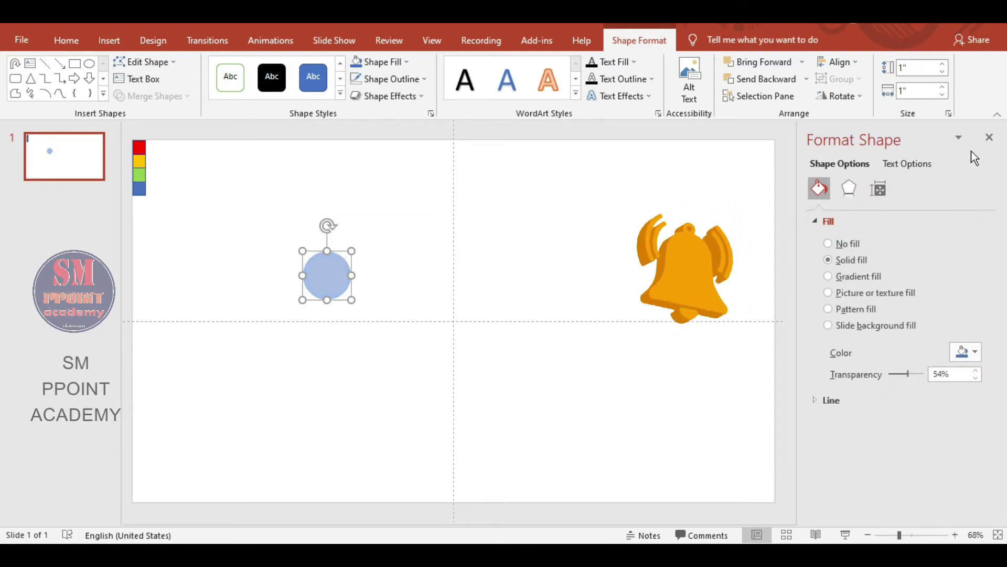
left_click(990, 137)
left_click_drag(459, 268, 483, 275)
- Resize the circle to 2.86" high by 2.68" wide
left_click(926, 68)
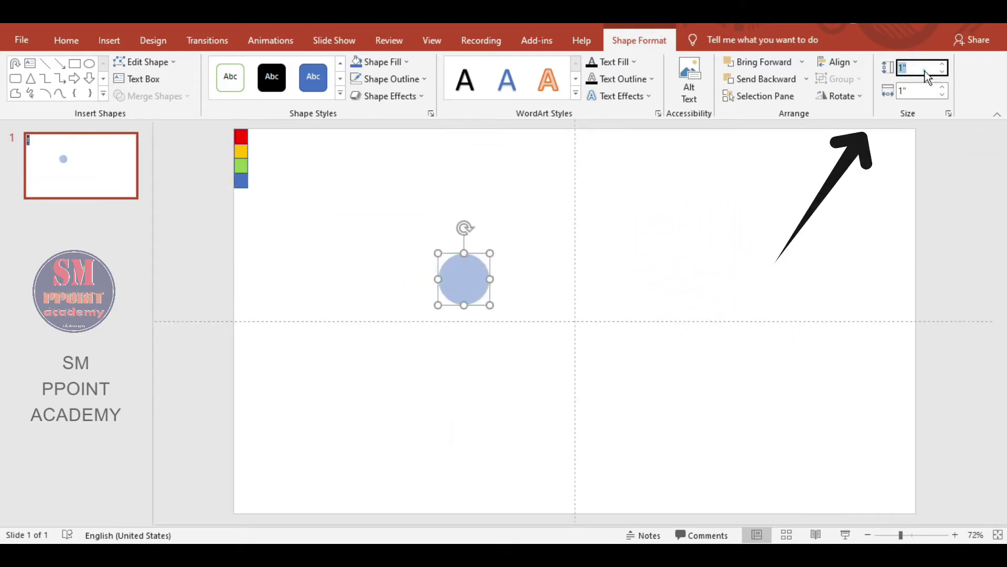
type("2.86")
key("Tab")
type("2")
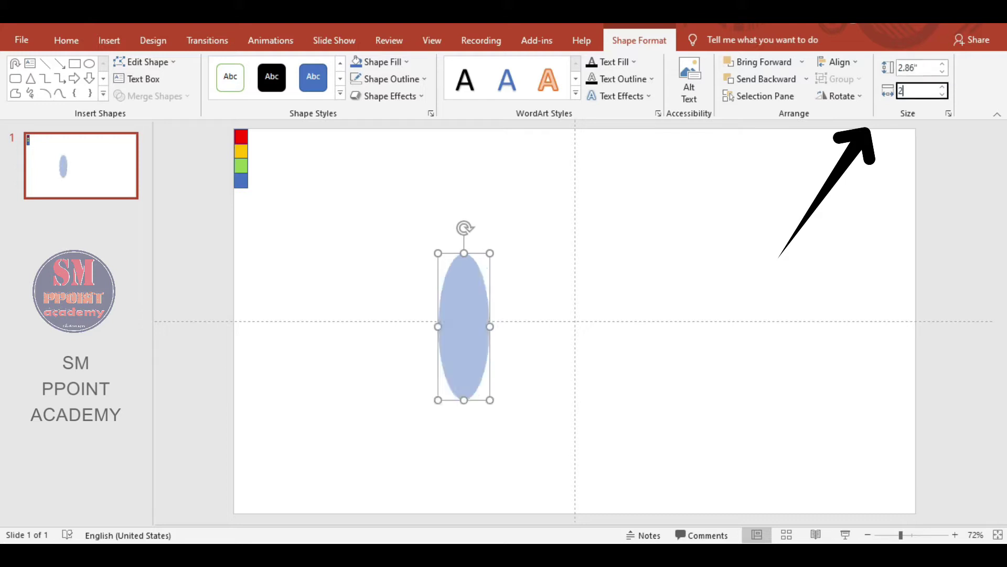
key("Return")
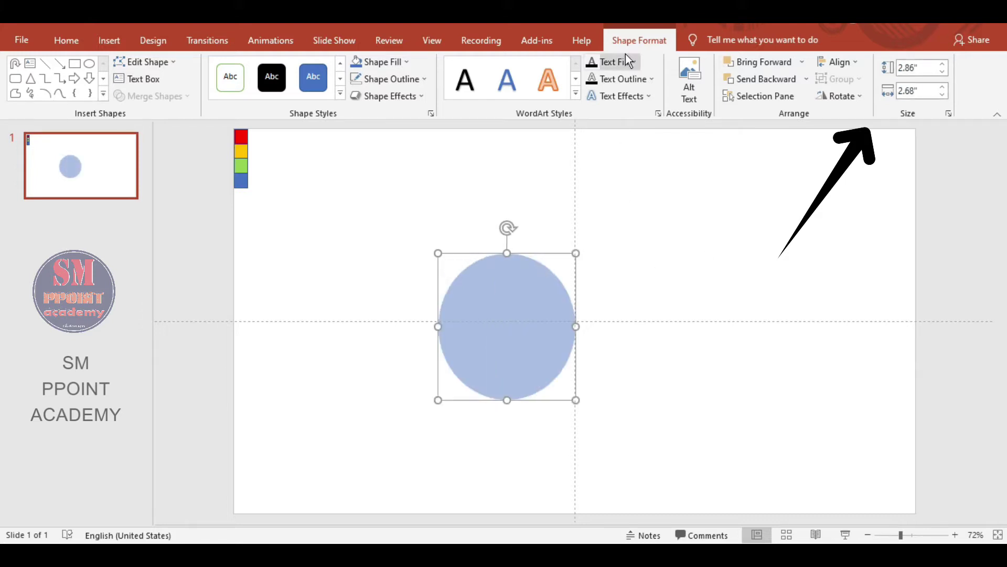
- Align the circle to the centre and middle of the slide
left_click(839, 62)
left_click(850, 98)
left_click(837, 62)
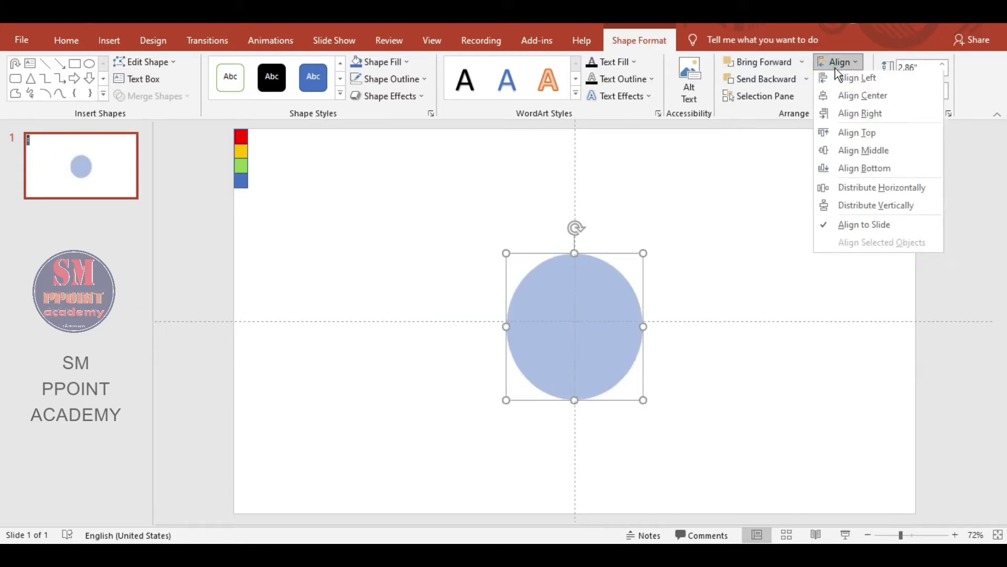
left_click(835, 156)
left_click(779, 182)
left_click(638, 295)
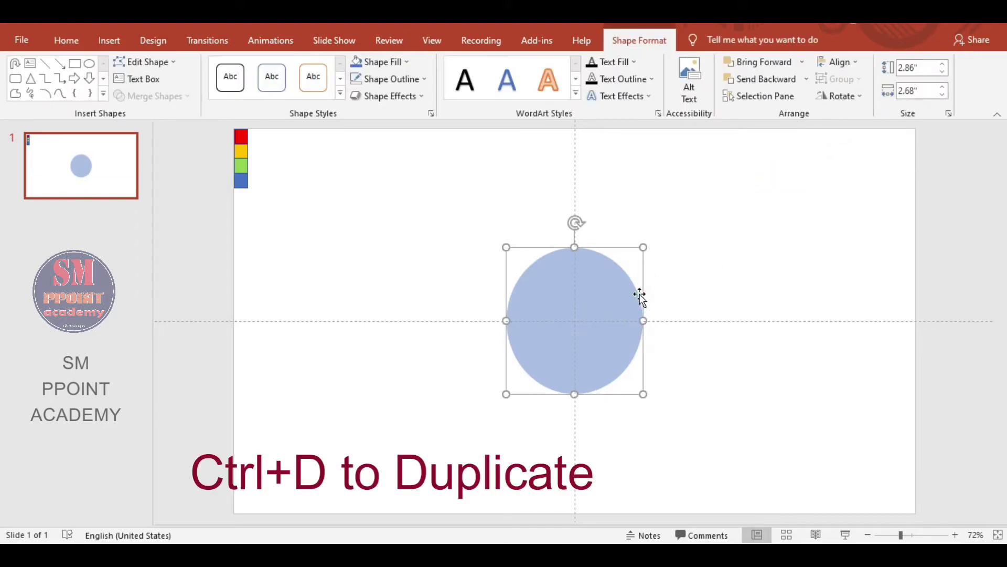
- Duplicate the circle, make the copy 1.35" wide, and centre it over the circle
key("ctrl+d")
left_click_drag(636, 307, 754, 259)
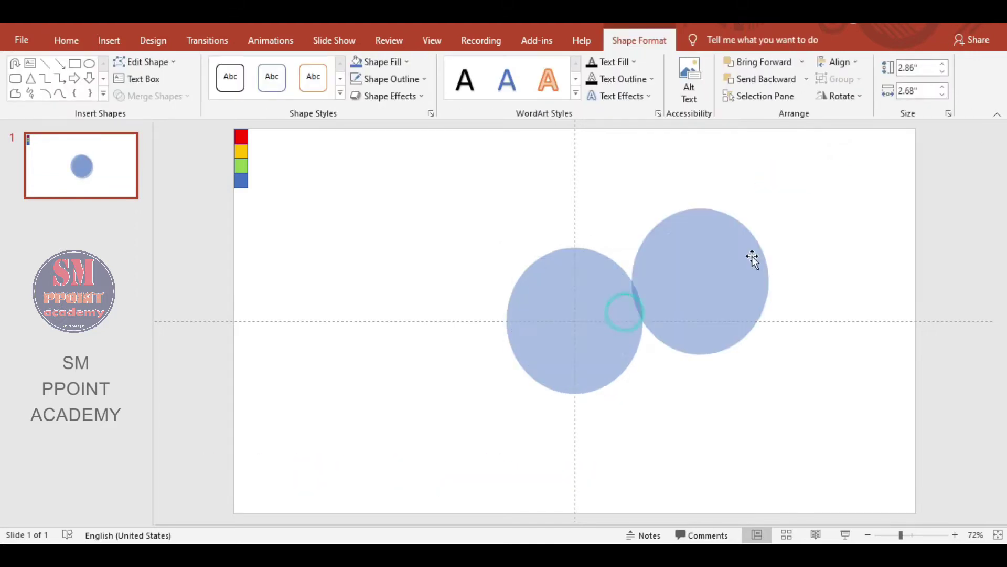
left_click(924, 70)
type("2")
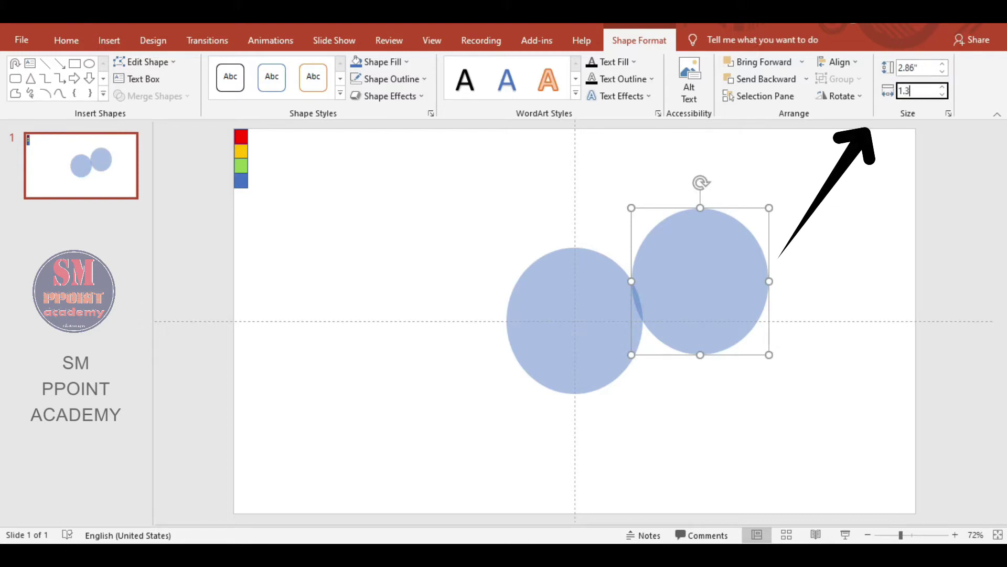
type("5")
key("Return")
left_click(835, 60)
left_click(845, 97)
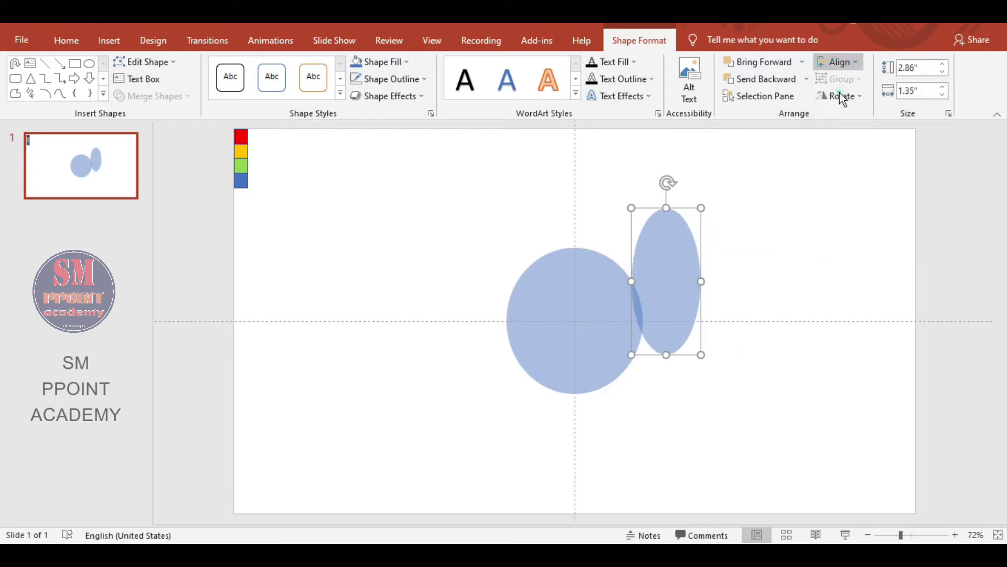
left_click(837, 62)
left_click(839, 151)
left_click(745, 231)
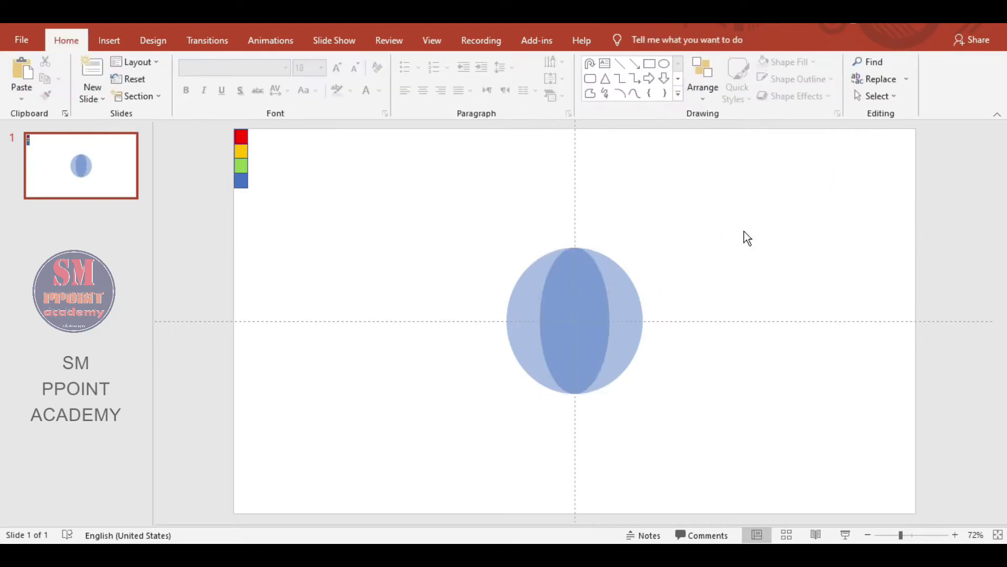
- Duplicate the ellipse and resize the copy to a 0.72" by 0.68" small circle
left_click(591, 266)
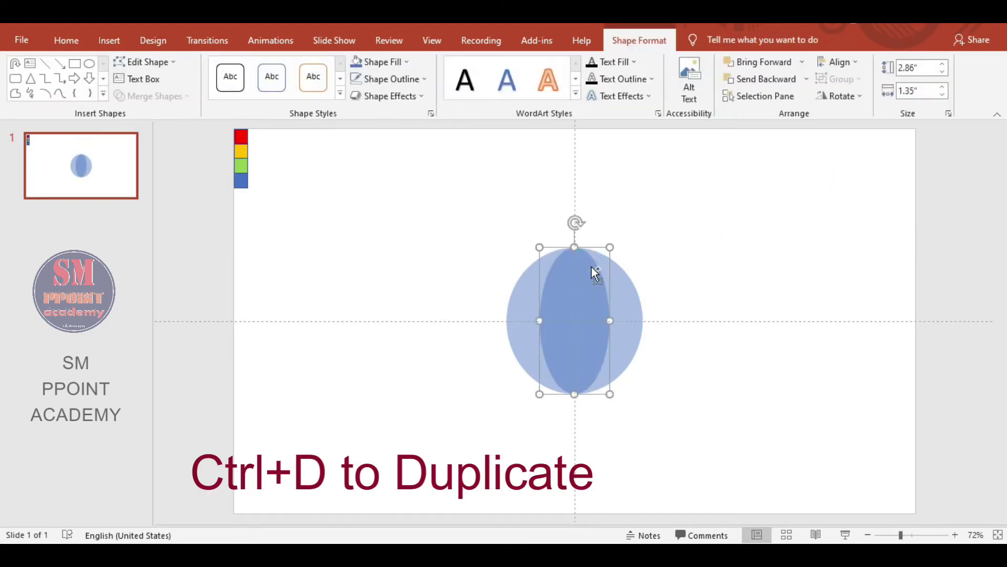
key("ctrl+d")
left_click_drag(598, 304, 724, 225)
left_click(927, 70)
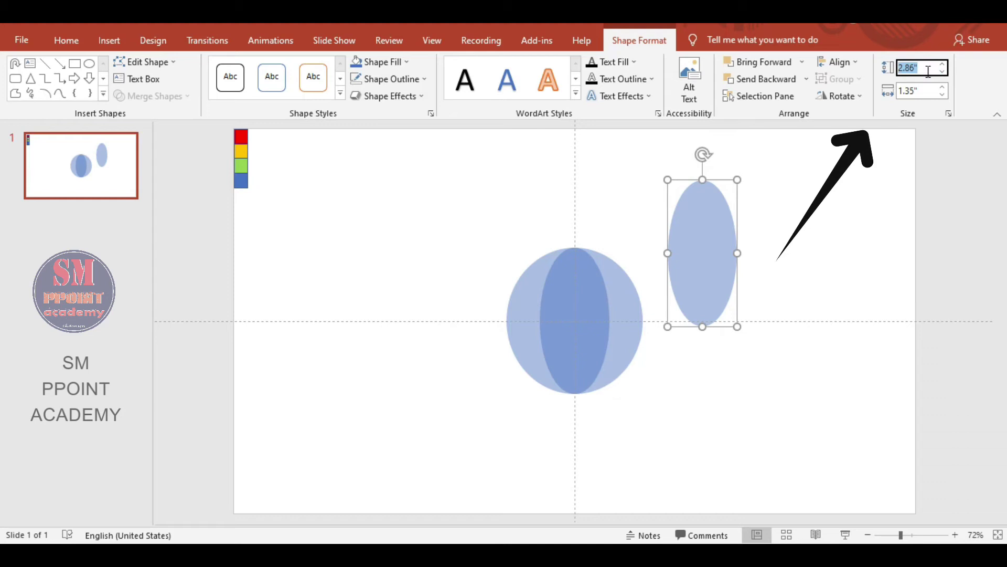
type("0.72")
key("Tab")
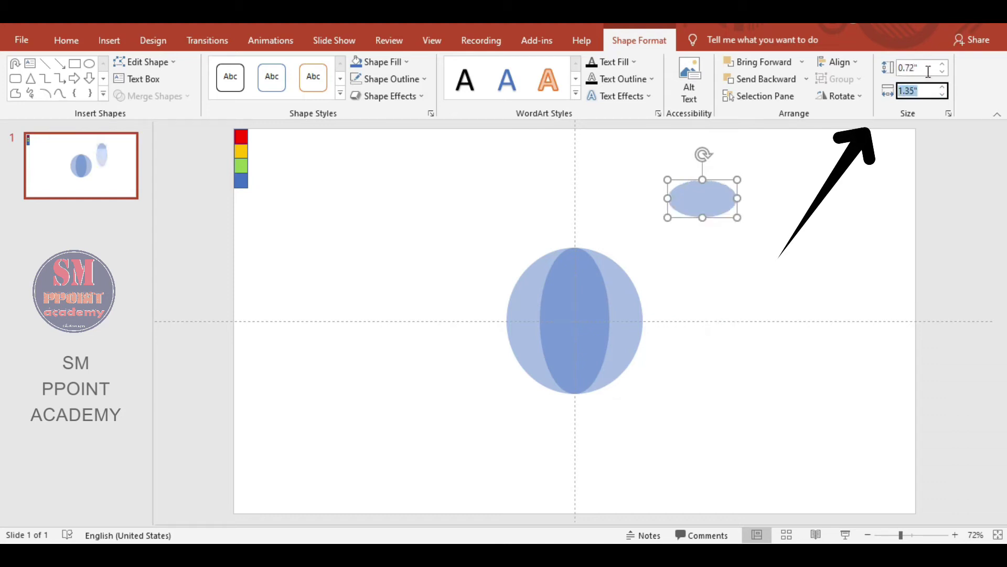
type("0.68")
key("Return")
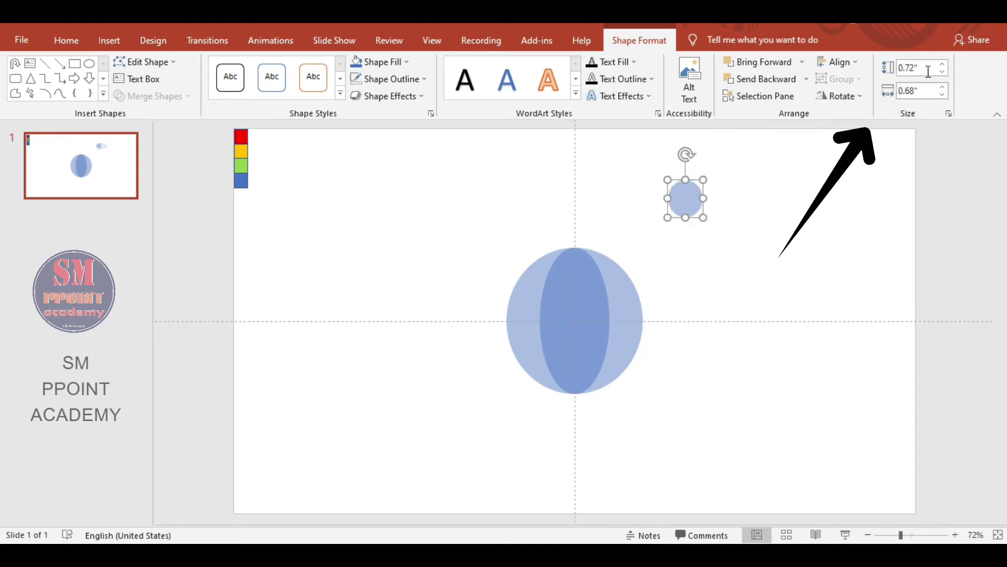
- Place the small circle on the big circle's left edge and make three copies
left_click_drag(691, 203, 528, 351)
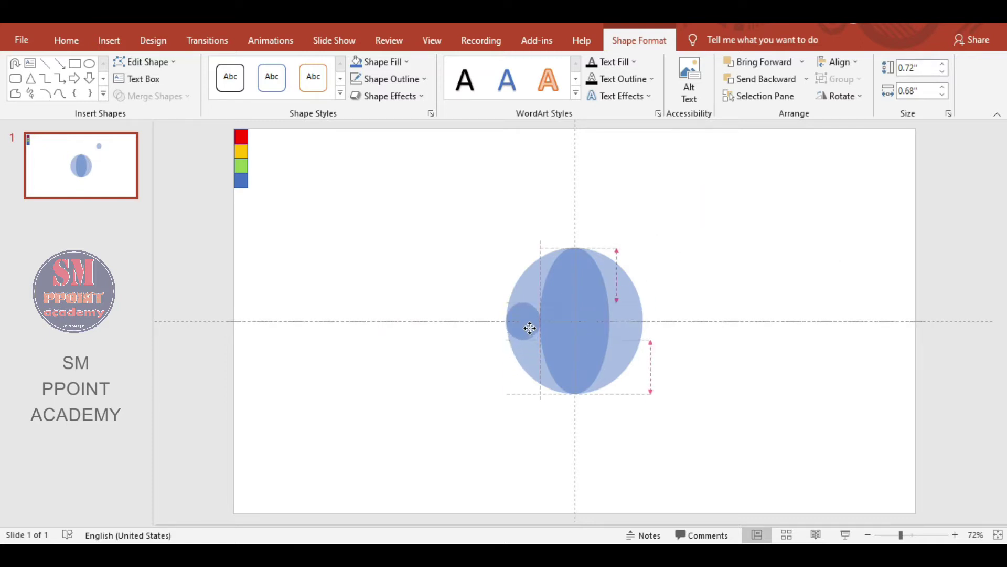
scroll(530, 329, "up", 3)
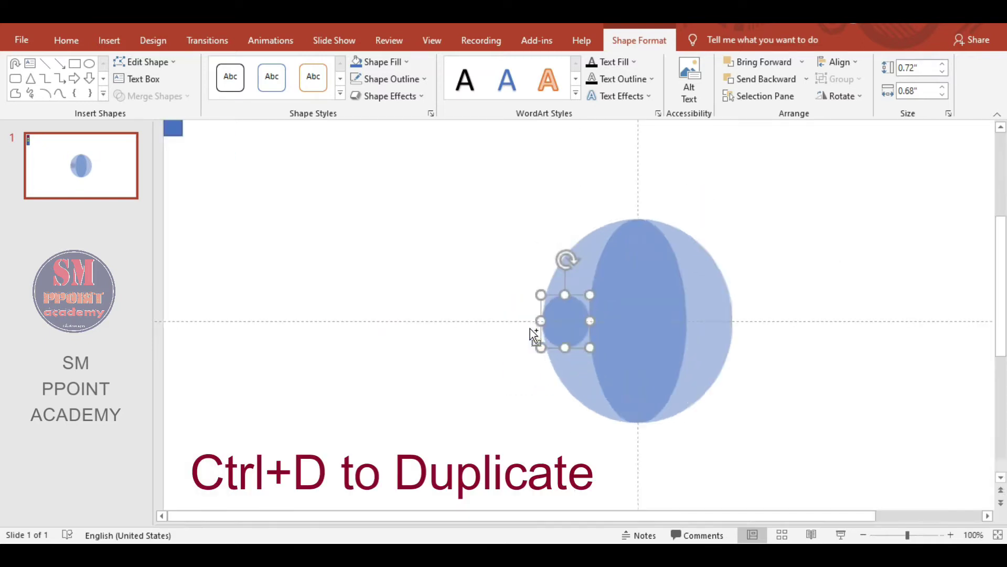
scroll(530, 328, "up", 5)
key("ctrl+d")
left_click_drag(499, 436, 641, 323)
key("ctrl+d")
key("ctrl+d")
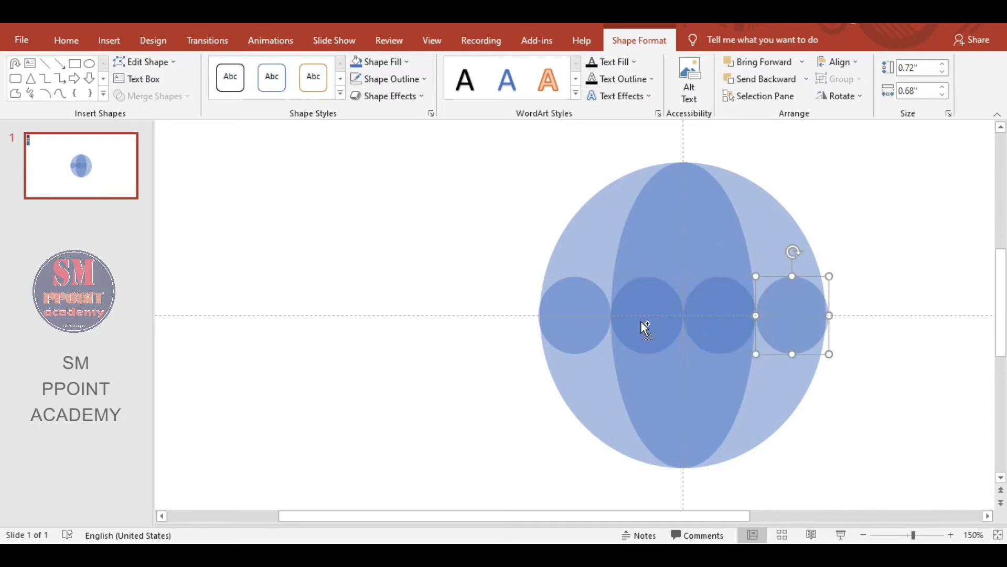
left_click(931, 382)
- Distribute the four small circles horizontally and align them to the middle
left_click_drag(904, 261, 533, 389)
left_click(838, 62)
left_click(859, 190)
left_click(838, 62)
left_click(850, 154)
left_click(890, 235)
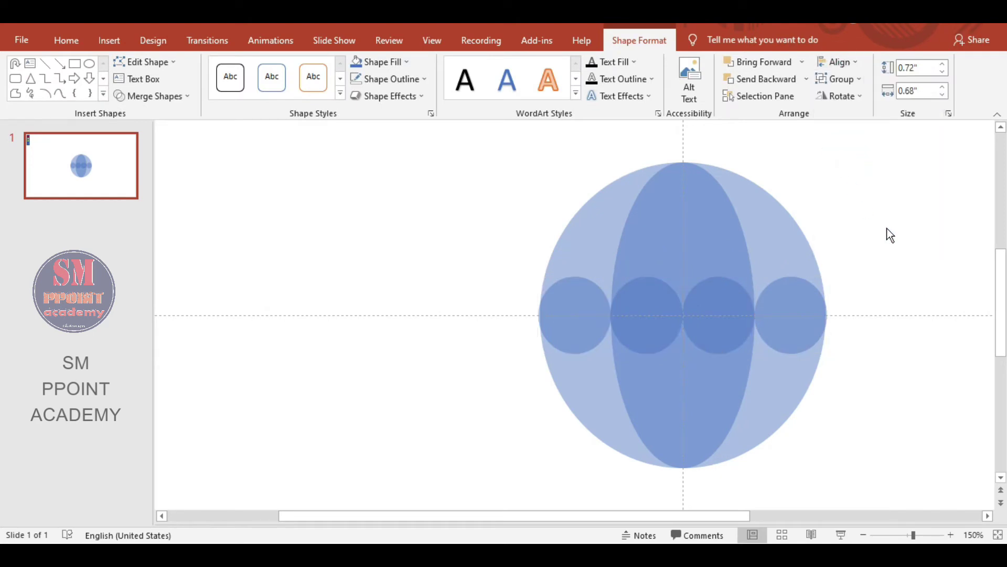
- Draw a rectangle with no outline and a red fill
left_click(125, 42)
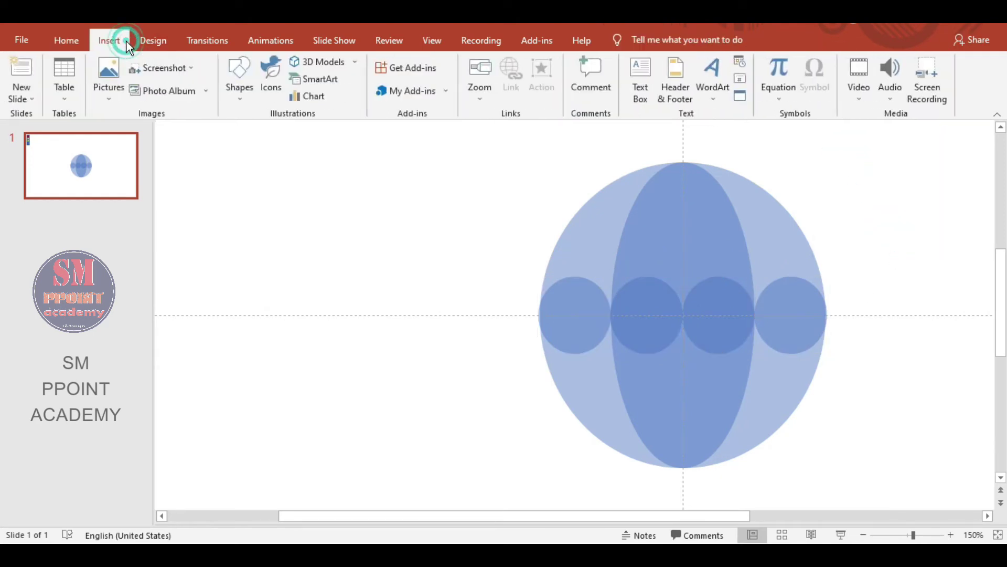
left_click(238, 87)
left_click(292, 130)
left_click_drag(256, 178, 374, 336)
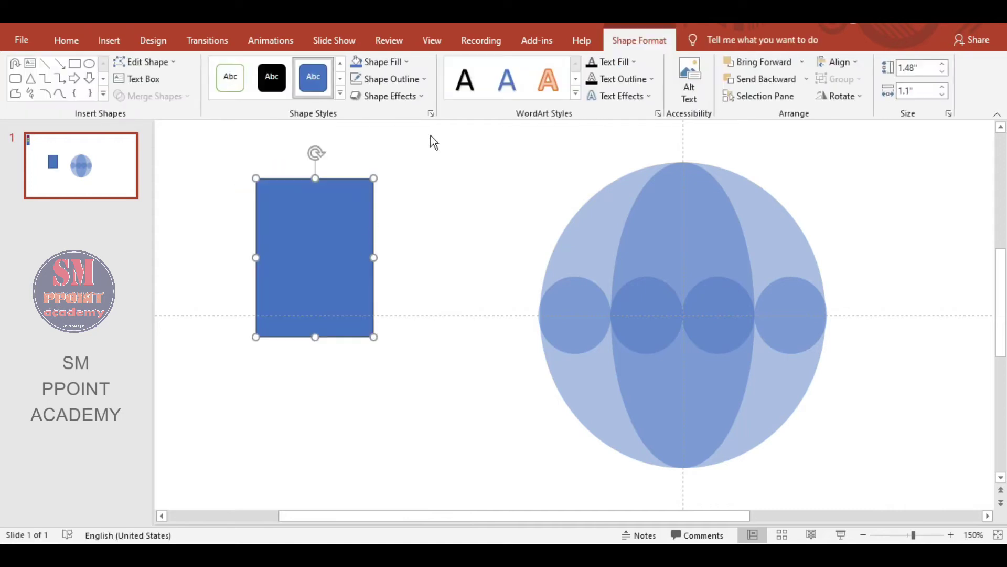
left_click(391, 78)
left_click(386, 209)
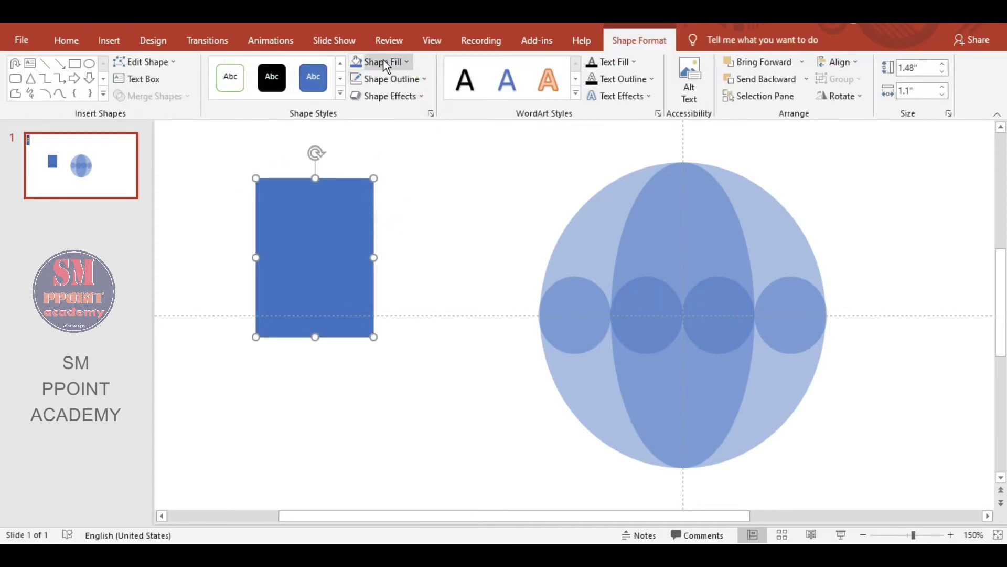
left_click(378, 62)
left_click(366, 177)
- Set the rectangle to 58% transparency and stretch it over the circle's left half
left_click(431, 113)
left_click_drag(890, 374, 909, 374)
left_click(989, 137)
mouse_move(342, 263)
left_mouse_down()
mouse_move(583, 231)
mouse_move(684, 228)
mouse_move(683, 238)
left_mouse_up()
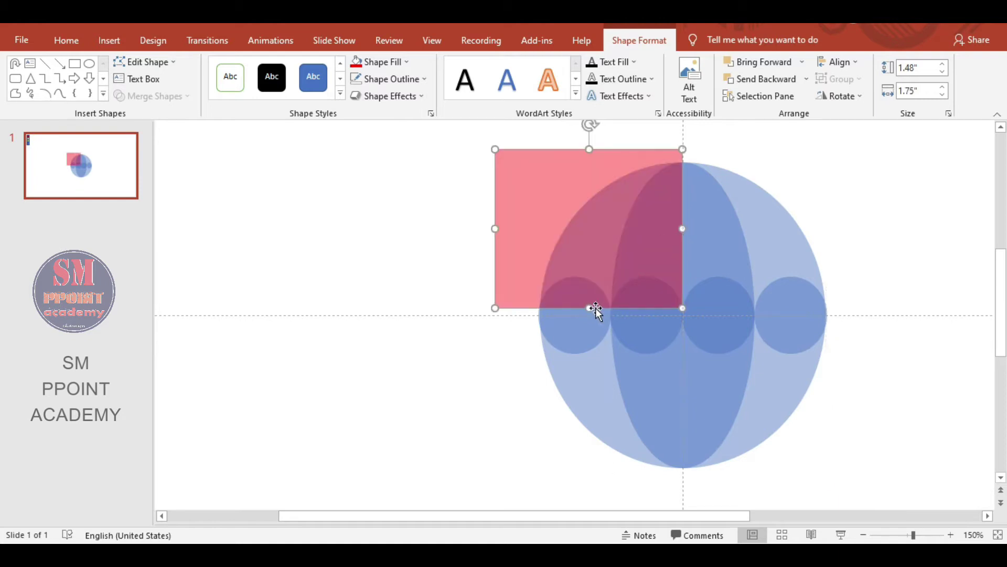
left_click_drag(589, 308, 590, 488)
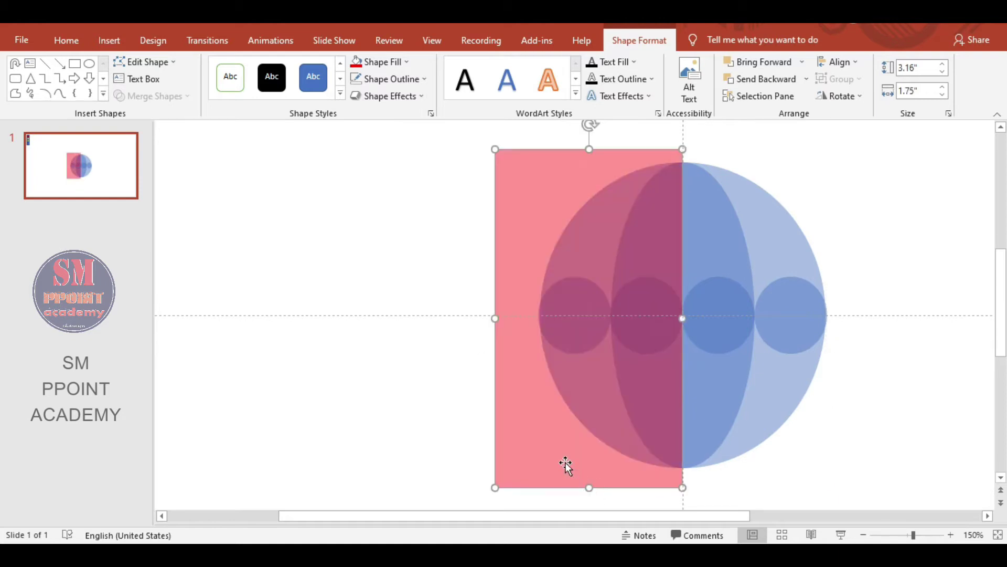
- Fragment all the overlapping shapes with Merge Shapes > Fragment
left_click(873, 423)
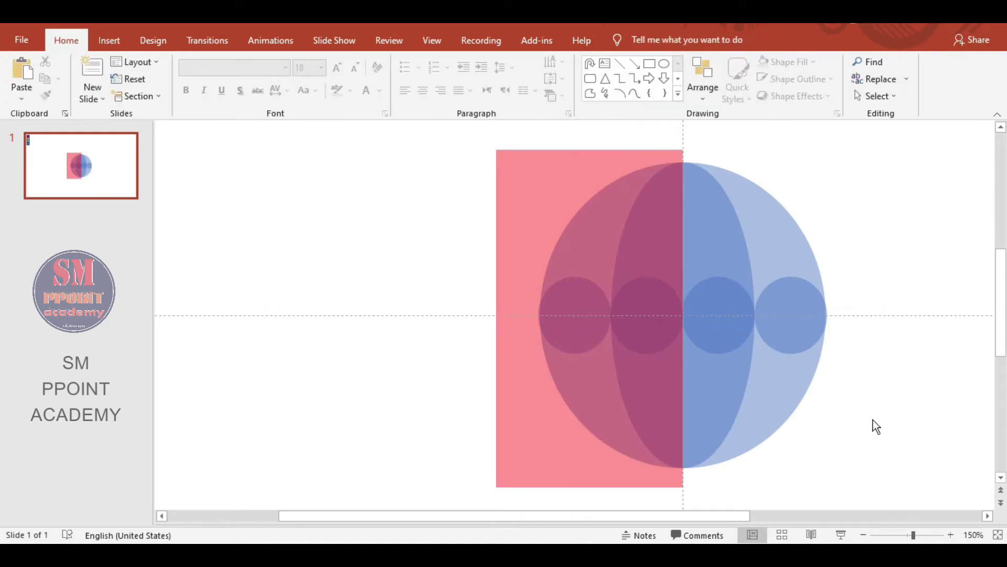
scroll(865, 419, "down", 5, "ctrl")
scroll(864, 419, "down", 3, "ctrl")
mouse_move(413, 193)
left_mouse_down()
mouse_move(782, 459)
mouse_move(735, 432)
left_mouse_up()
left_click(615, 45)
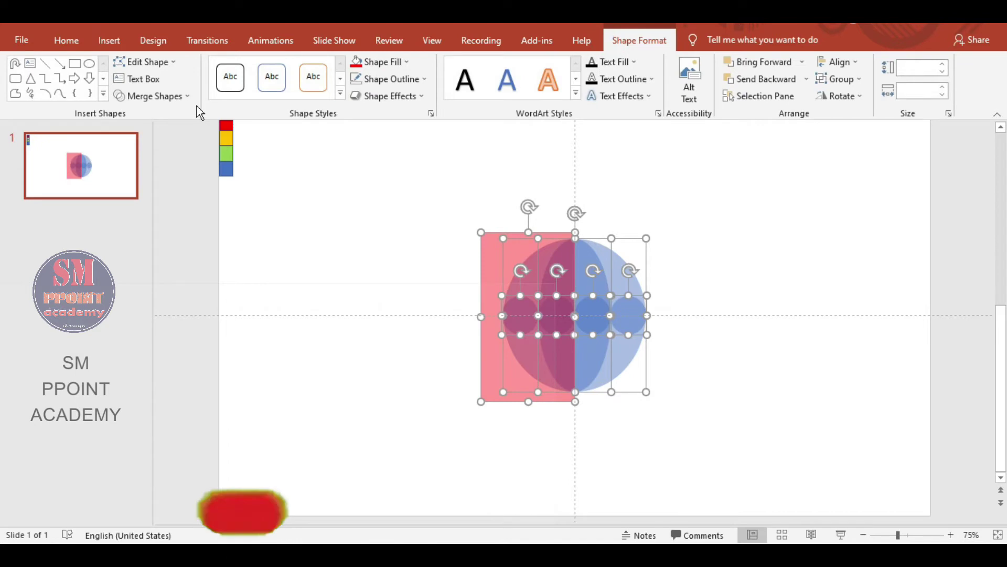
left_click(152, 96)
left_click(137, 153)
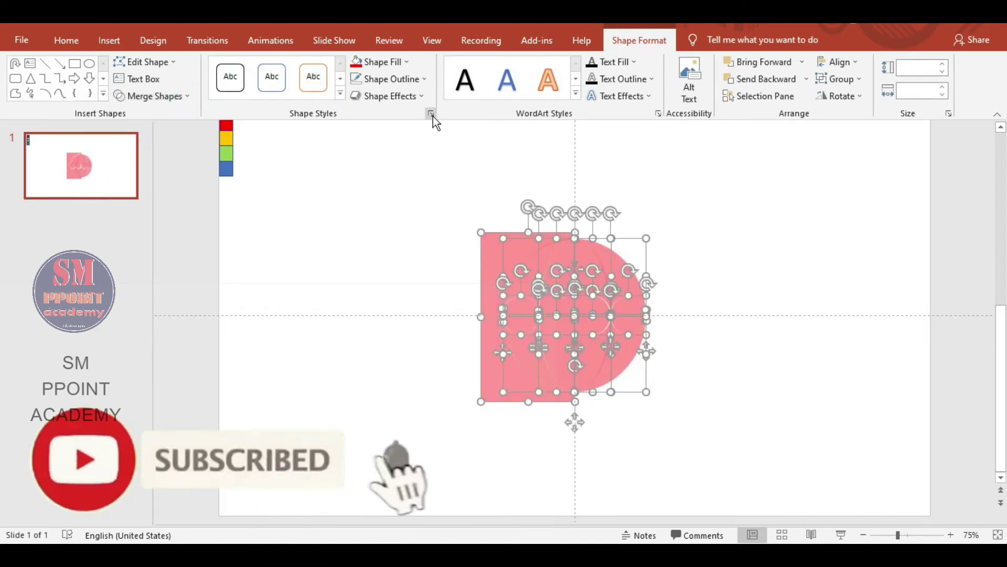
- Make the fragments 0% transparent and delete the left rectangle fragment
left_click(431, 114)
left_click_drag(911, 375, 887, 376)
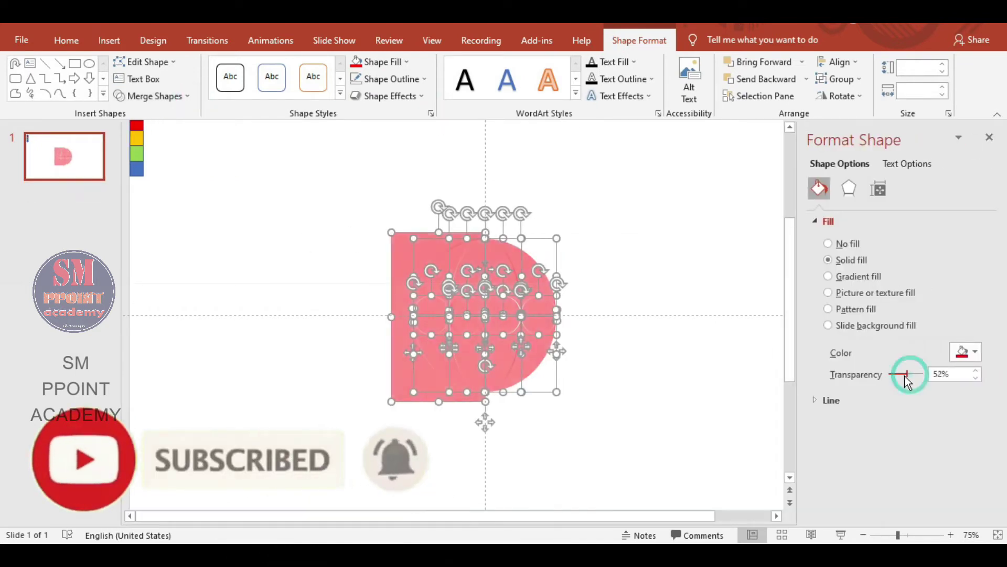
left_click(990, 137)
left_click(848, 253)
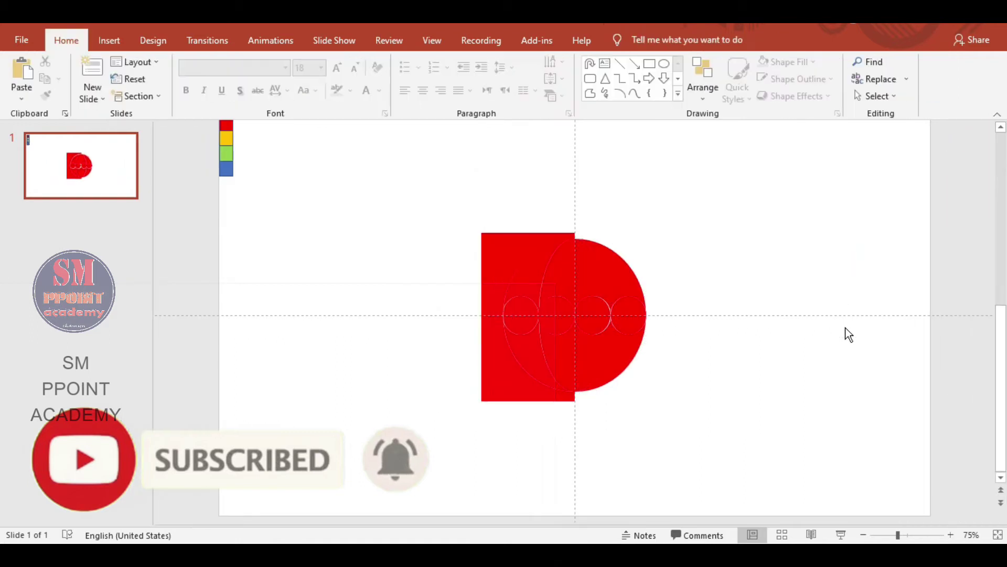
mouse_move(507, 243)
left_mouse_down()
mouse_move(386, 270)
mouse_move(739, 439)
left_mouse_up()
key("Delete")
key("Delete")
- Hide the guides and move the canopy toward the upper left
left_click_drag(470, 211, 733, 392)
left_click(732, 391)
left_click(432, 40)
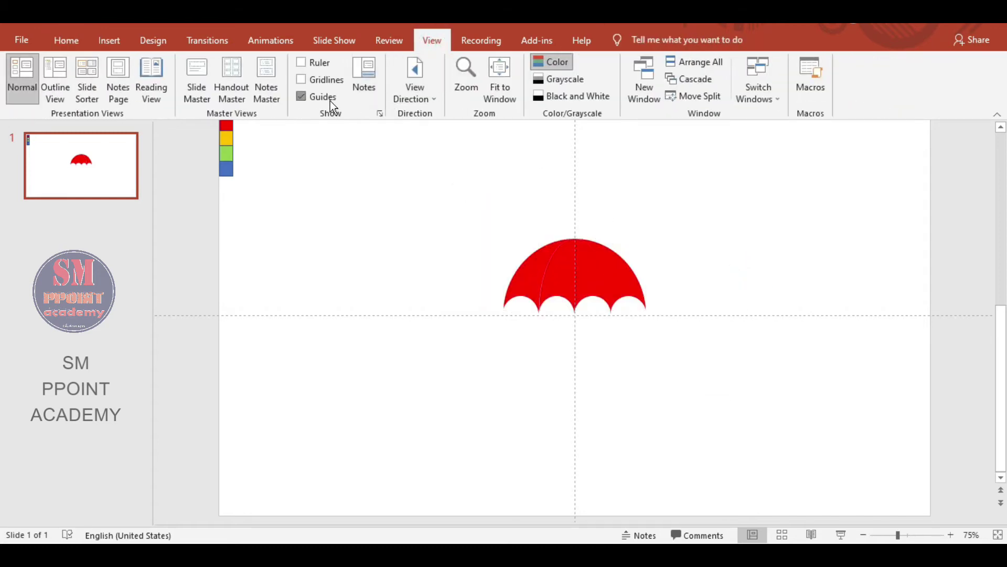
left_click_drag(573, 270, 412, 226)
- Fill the second canopy slice yellow with the eyedropper on the yellow swatch
left_click(381, 296)
left_click(422, 202)
left_click(639, 40)
left_click(381, 61)
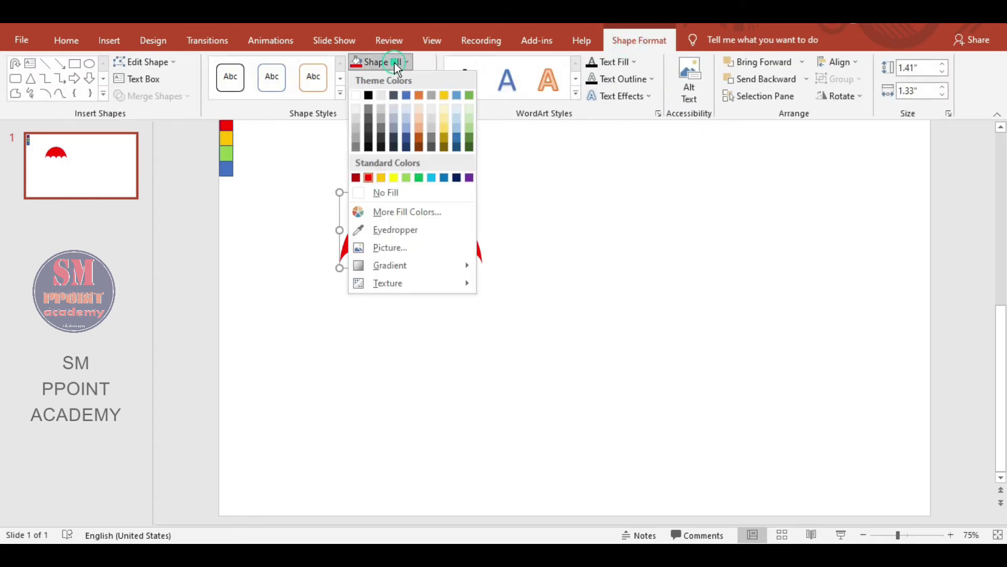
left_click(376, 225)
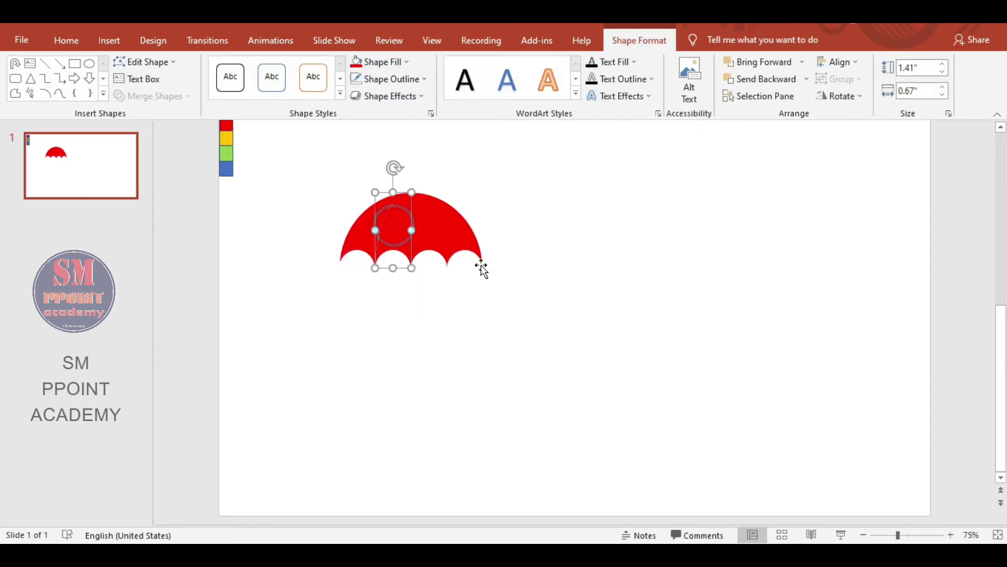
scroll(601, 138, "up", 1)
left_click(415, 63)
left_click(395, 228)
left_click(226, 150)
- Eyedrop green onto the third slice and blue onto the rightmost slice
left_click(418, 232)
left_click(383, 61)
left_click(398, 256)
left_click(228, 164)
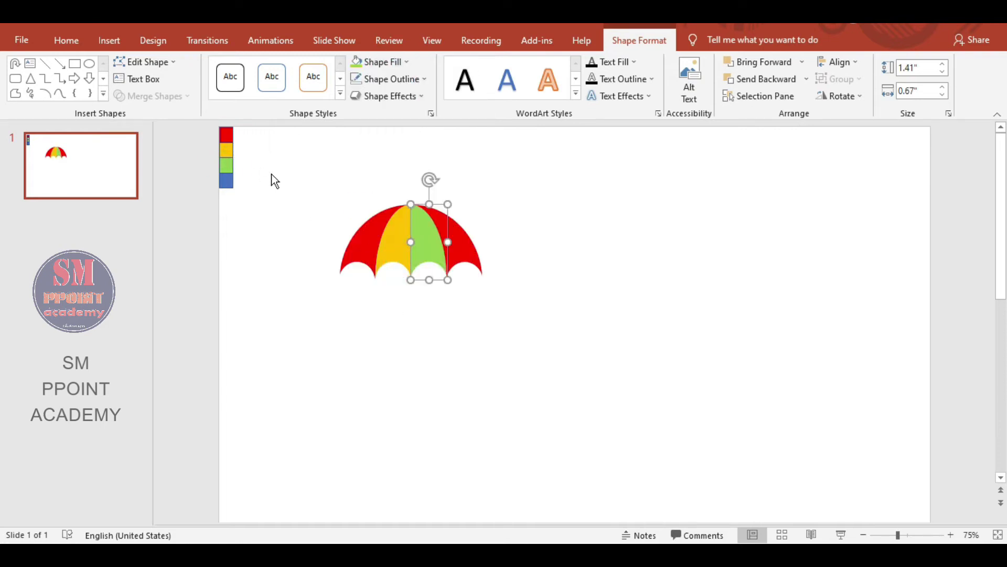
left_click(465, 240)
left_click(398, 63)
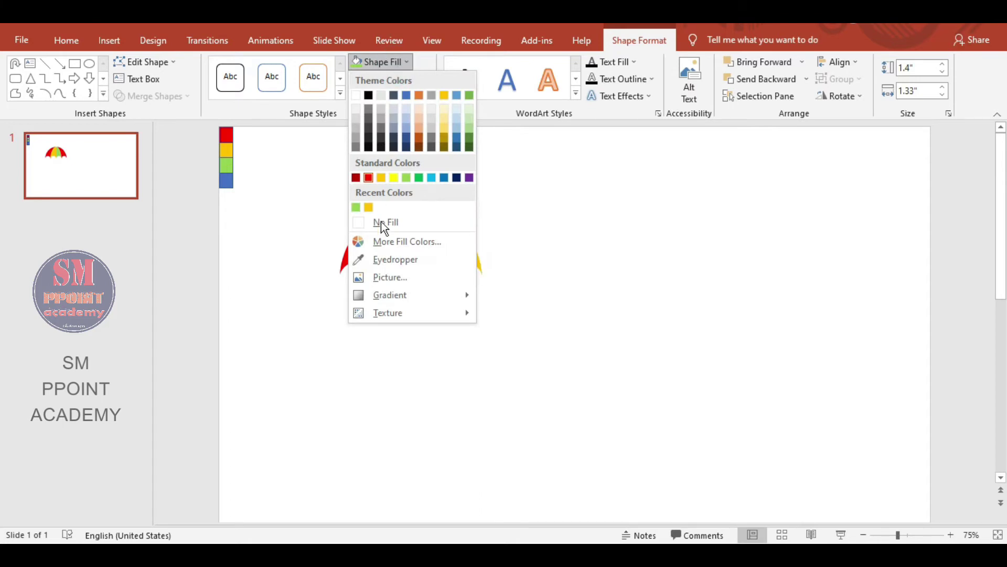
left_click(398, 256)
left_click(229, 178)
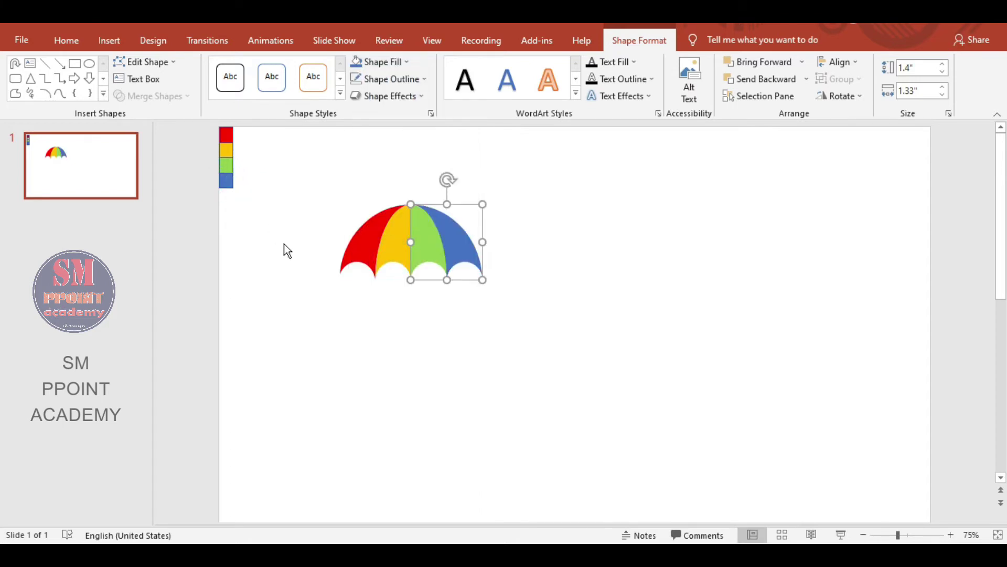
- Nudge the whole canopy up slightly and widen it
left_click(414, 339)
left_click_drag(304, 178, 571, 335)
left_click_drag(414, 283, 418, 275)
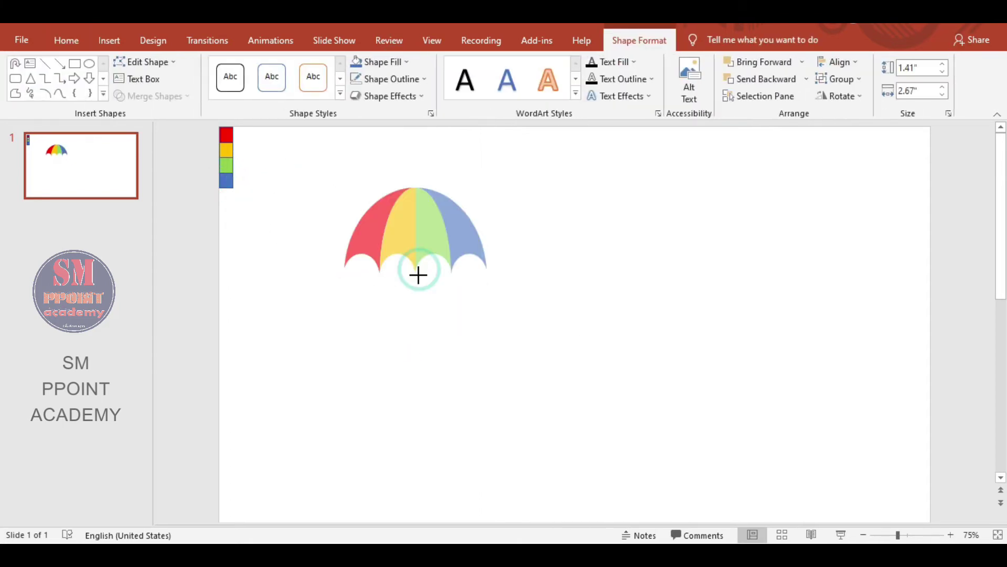
left_click_drag(491, 271, 499, 260)
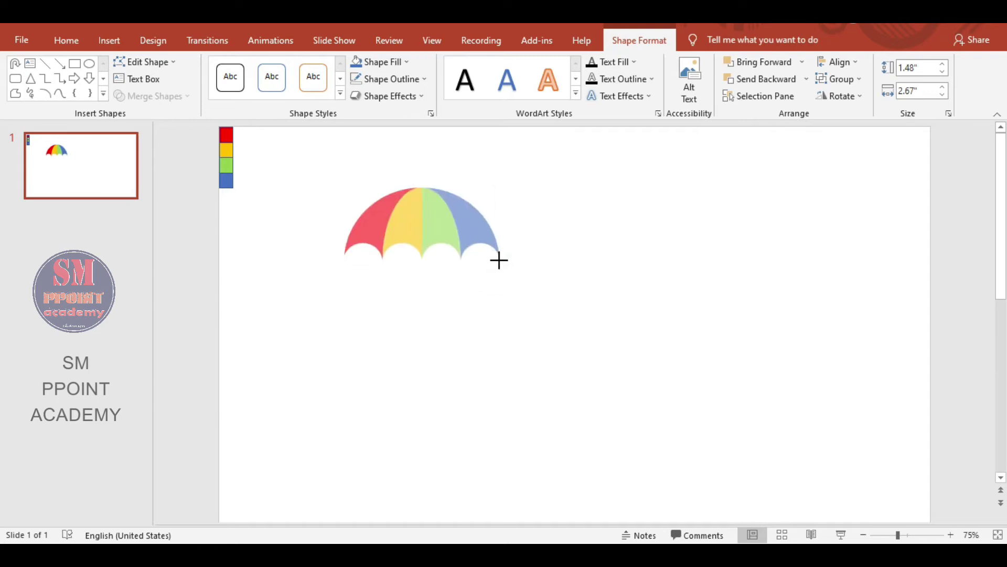
- Insert a rounded rectangle, narrow it into a thin pole, and remove its outline
left_click(601, 277)
left_click(453, 236)
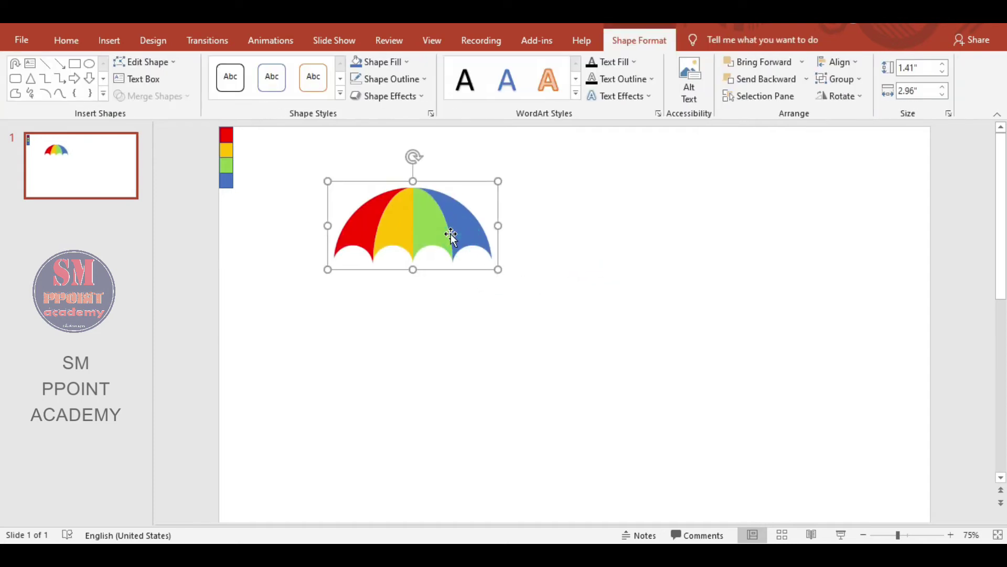
left_click(508, 294)
left_click(110, 41)
left_click(239, 79)
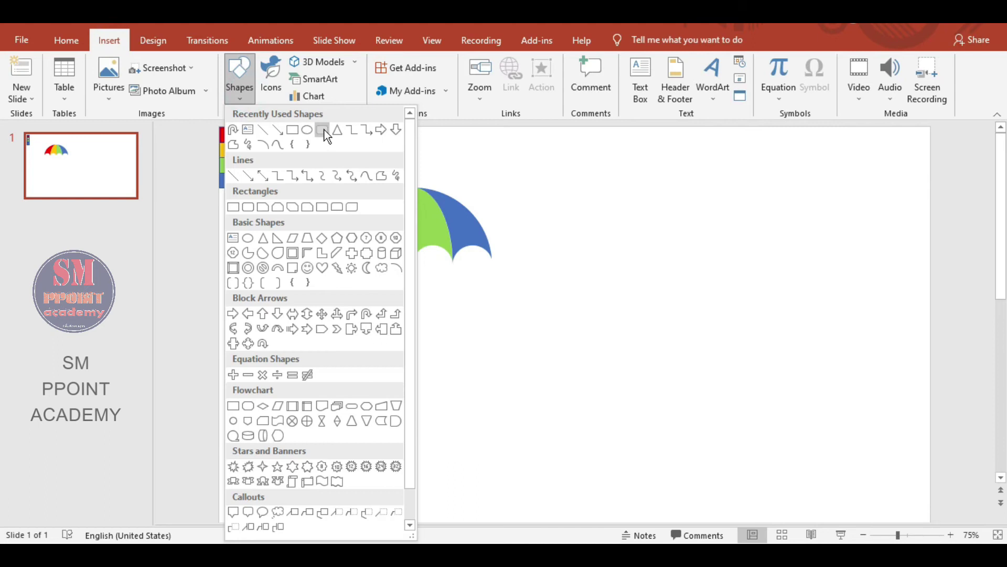
left_click(323, 130)
left_click(287, 262)
mouse_move(296, 262)
left_mouse_down()
mouse_move(315, 263)
mouse_move(294, 303)
left_mouse_up()
left_click(370, 80)
left_click(372, 245)
- Lengthen the pole upward and centre it through the canopy
left_click_drag(292, 263, 293, 155)
left_click_drag(295, 191, 417, 199)
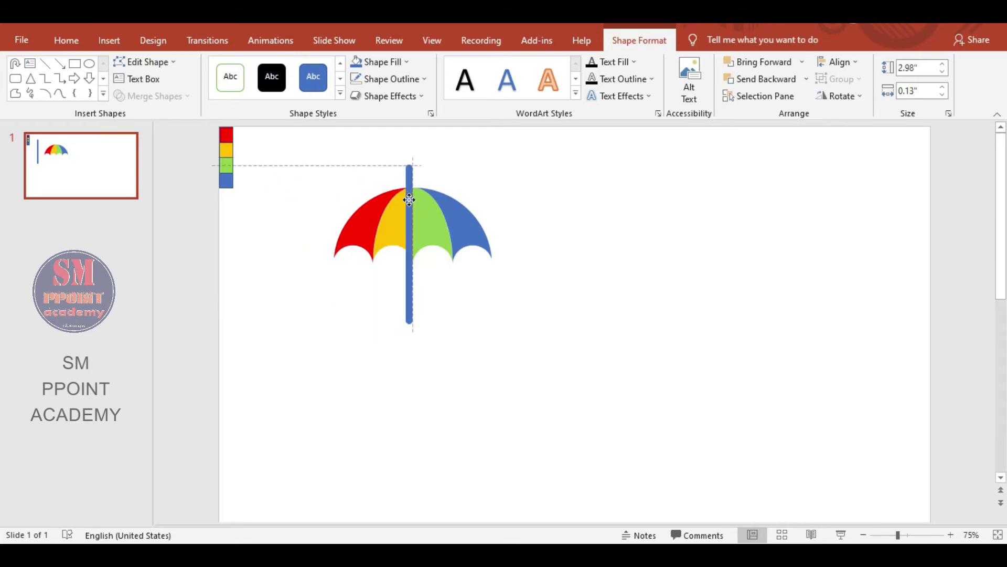
left_click_drag(413, 321, 420, 327)
scroll(413, 285, "up", 10)
left_click_drag(603, 310, 550, 313)
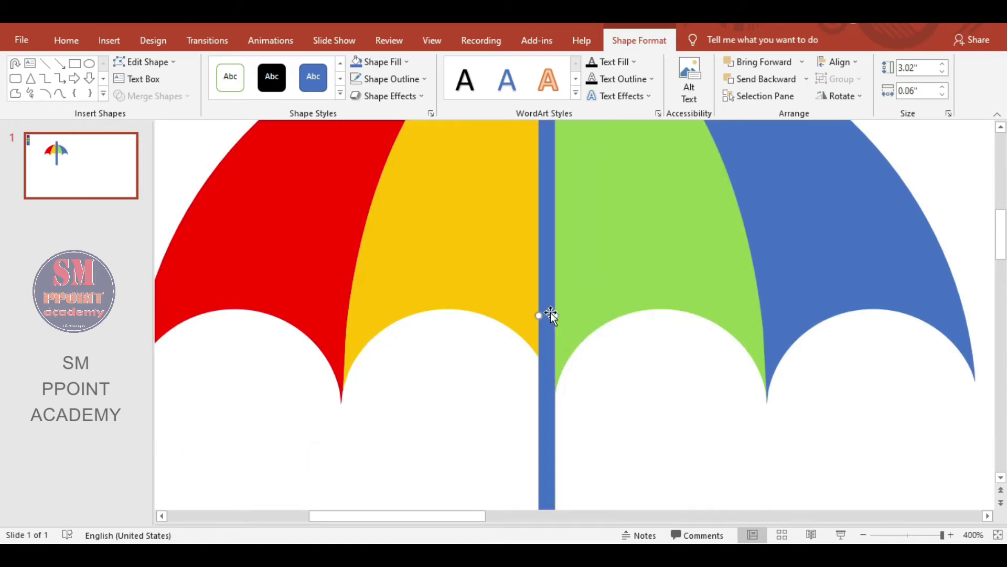
key("Right")
key("Right")
key("Right")
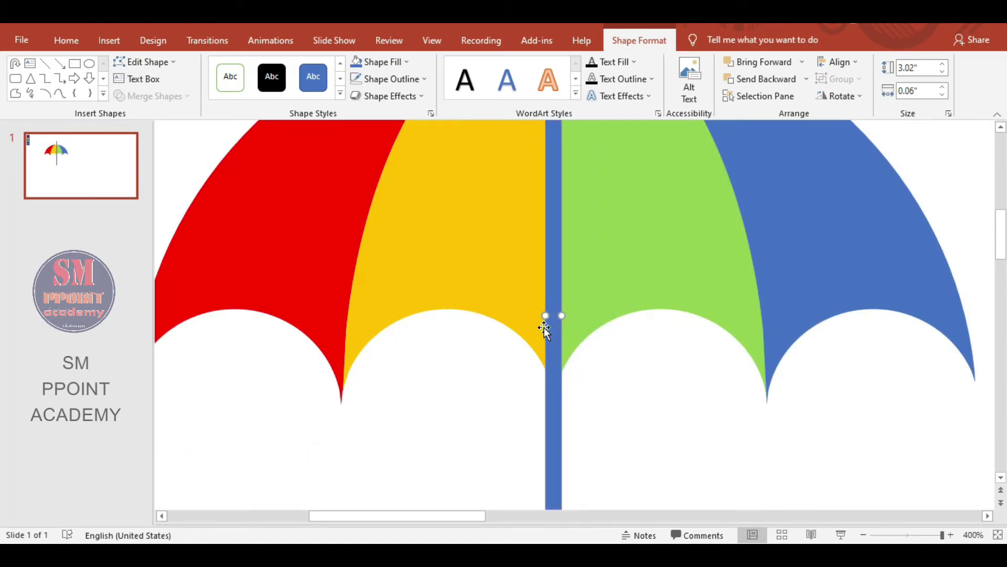
- Shorten the pole from its bottom end so it extends below the canopy
scroll(543, 327, "down", 4)
scroll(544, 328, "down", 4)
left_click(648, 380)
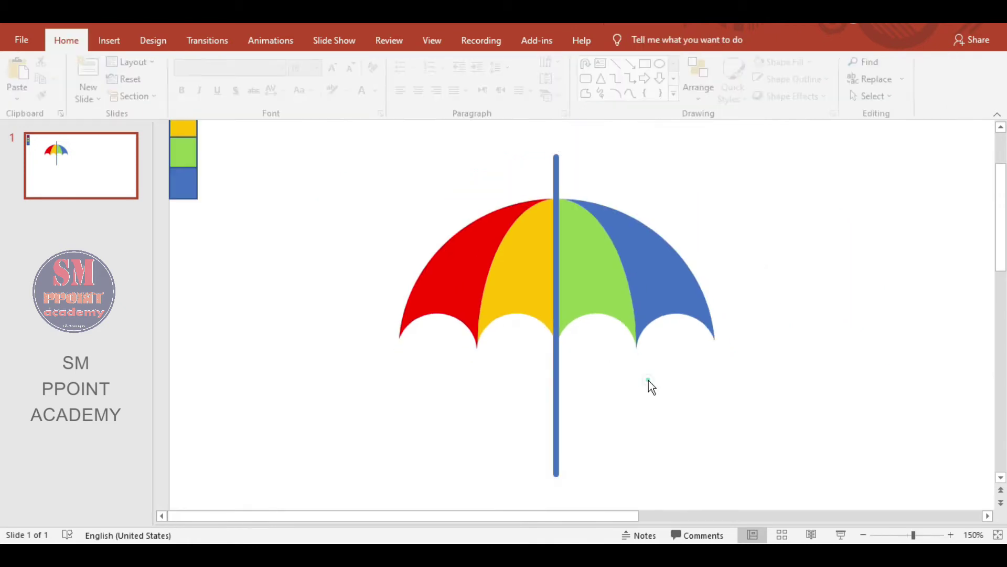
left_click(556, 183)
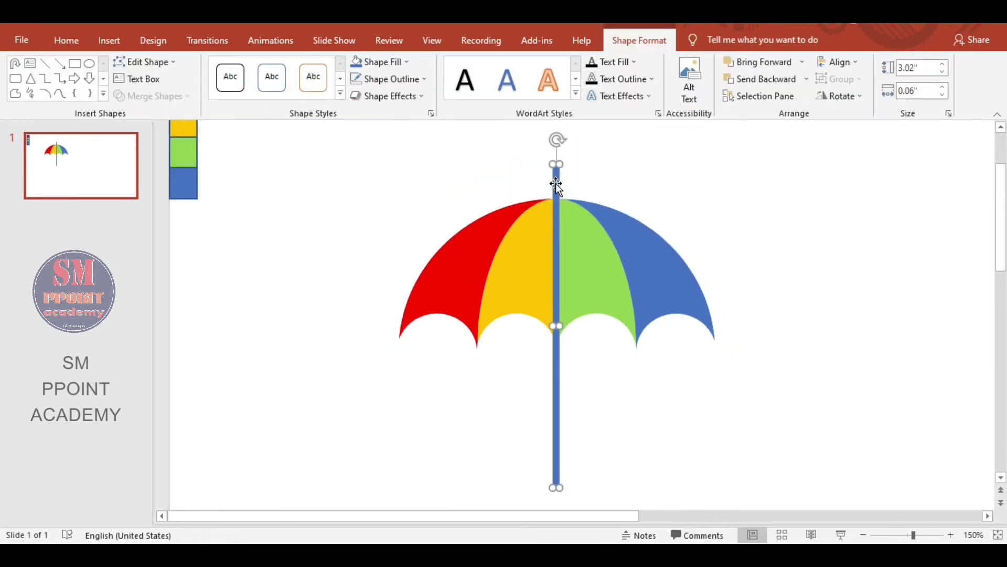
left_click(826, 307)
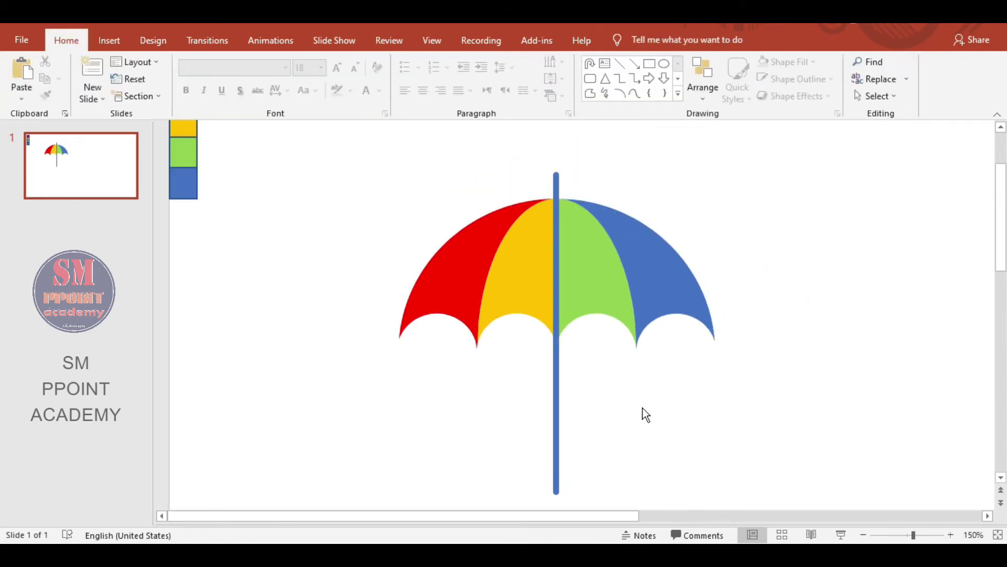
scroll(644, 409, "down", 1)
left_click(558, 398)
left_click_drag(559, 476, 559, 423)
left_click_drag(556, 288, 556, 304)
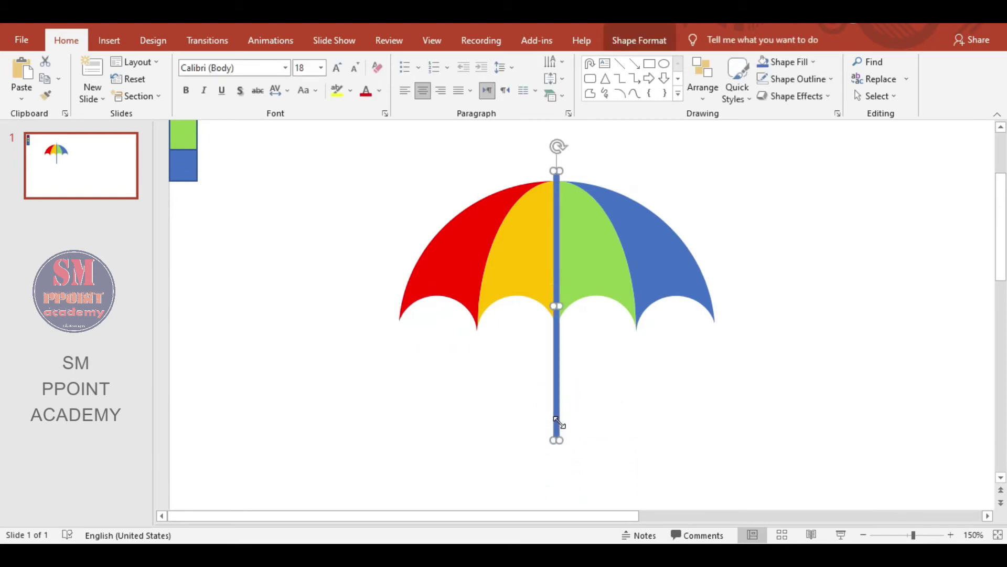
left_click(635, 430)
left_click(109, 40)
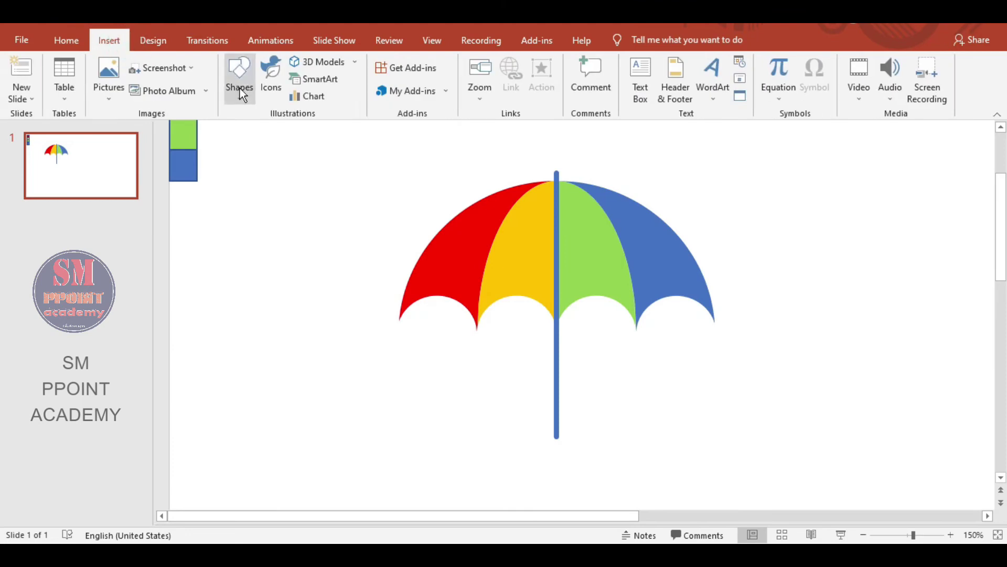
- Add a U-turn arrow left of the umbrella, thin its shaft, flip it vertically and shrink it
left_click(240, 88)
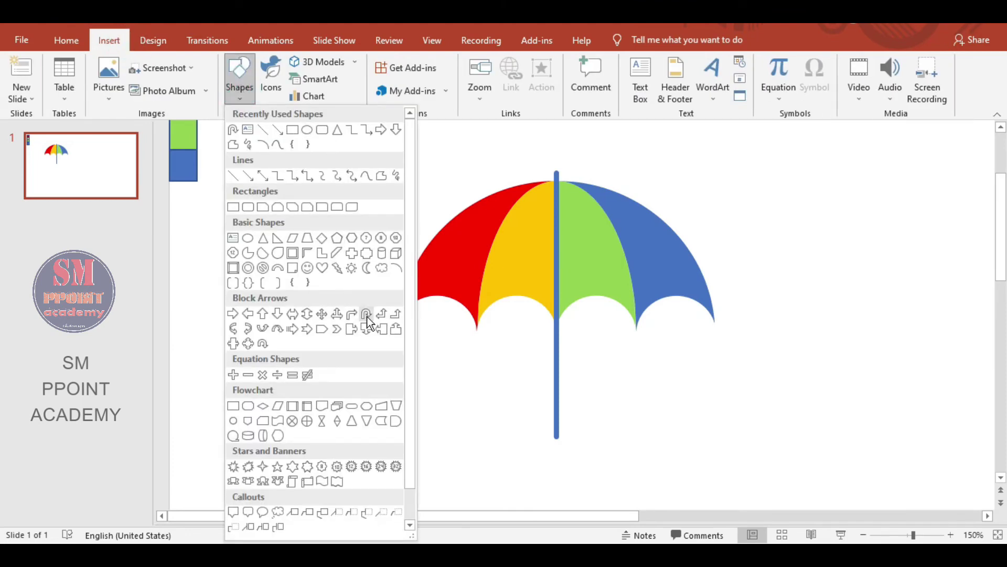
left_click(367, 314)
left_click(261, 265)
left_click_drag(288, 372, 282, 371)
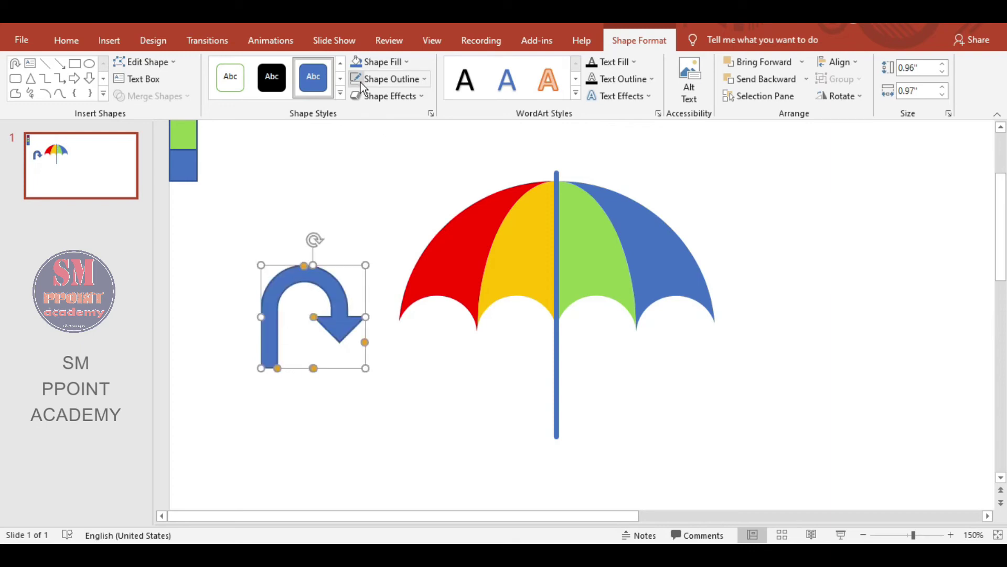
left_click(830, 96)
left_click(832, 147)
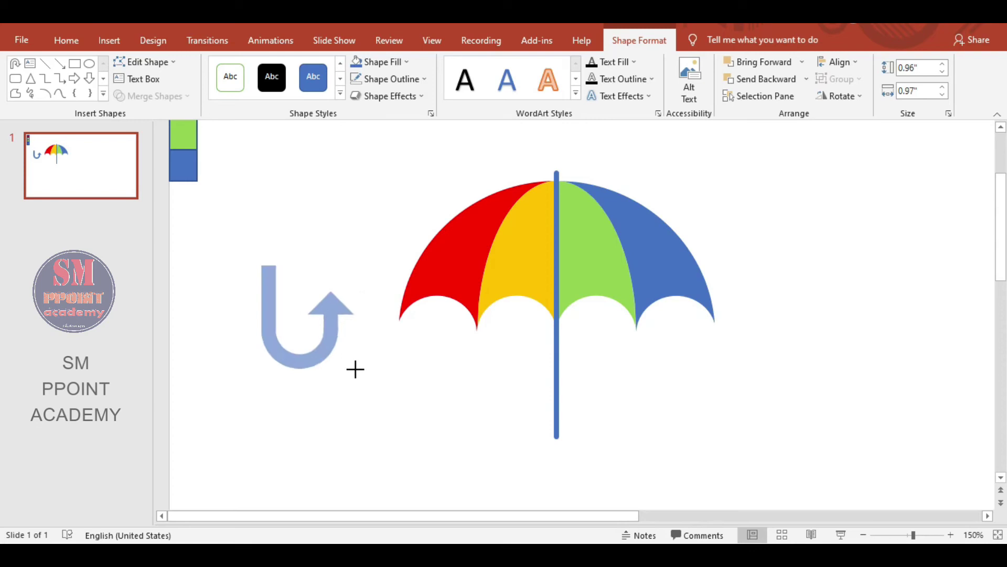
left_click_drag(366, 368, 357, 370)
left_click(204, 156)
- Draw a rectangle over the arrowhead and Fragment it with the arrow using Merge Shapes
left_click(110, 41)
left_click(239, 79)
left_click(289, 128)
left_click_drag(307, 272, 371, 318)
left_click_drag(219, 214, 386, 338)
left_click(187, 94)
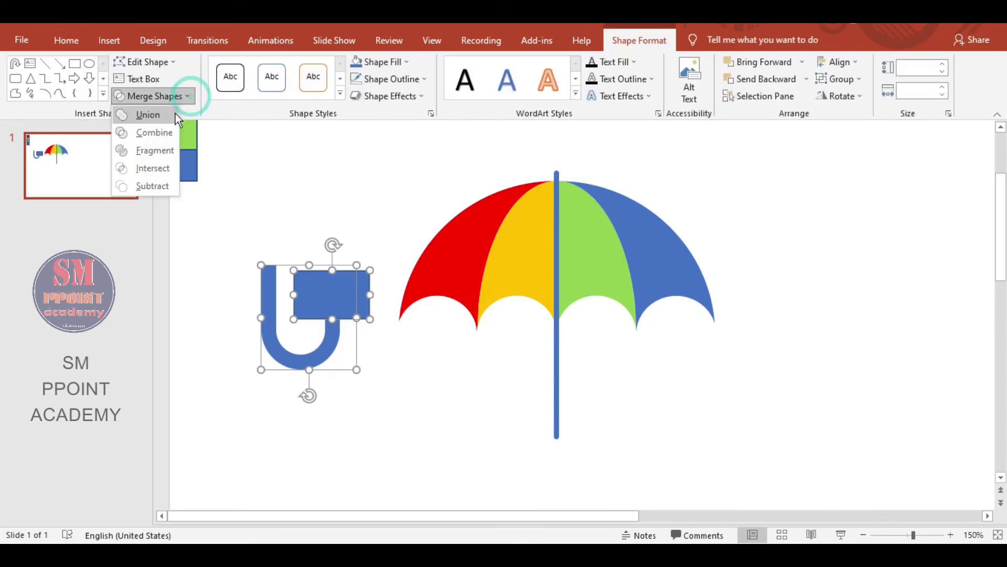
left_click(165, 150)
- Delete the rectangle and arrowhead fragments and give the remaining U hook No Outline
left_click_drag(297, 273, 321, 214)
key("Delete")
left_click(331, 301)
key("Delete")
left_click(266, 274)
left_click(388, 79)
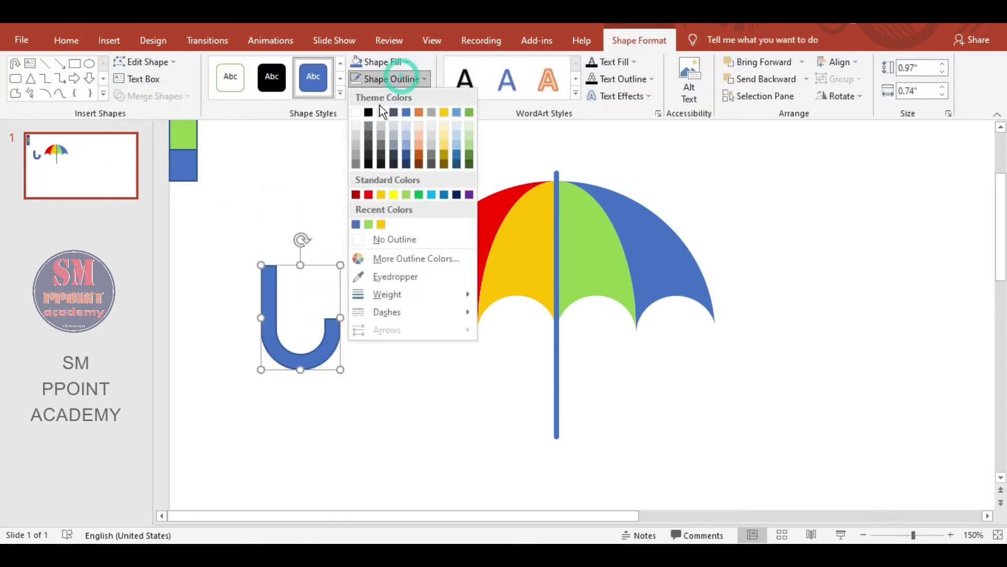
left_click(390, 237)
- Shrink the U hook to 0.63" by 0.51" and move it beneath the umbrella
left_click(330, 265)
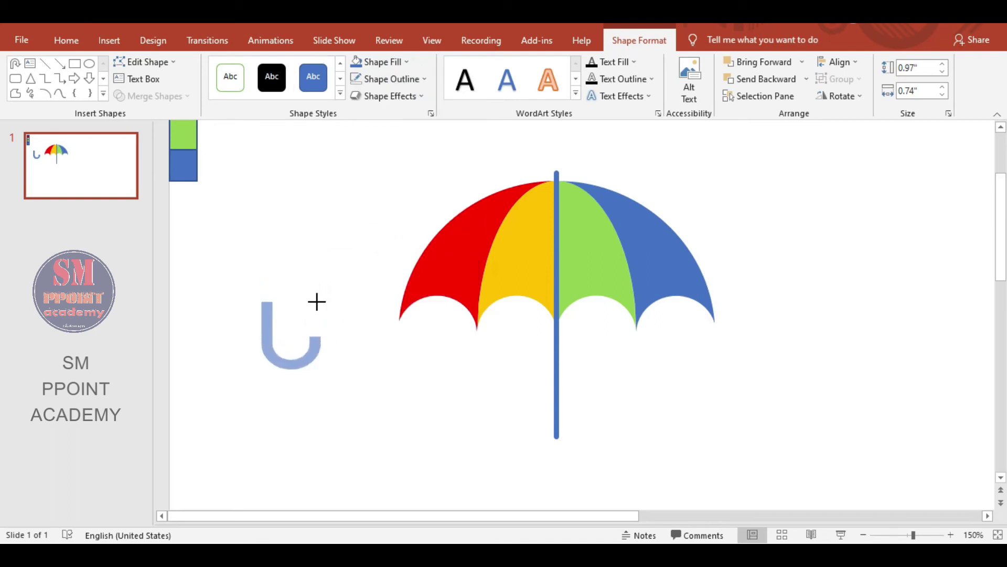
left_click_drag(316, 301, 316, 302)
left_click_drag(269, 330, 444, 357)
- Flip the hook horizontally into a J at the pole's base, then send the pole back
left_click(847, 66)
left_click(840, 96)
left_click(842, 165)
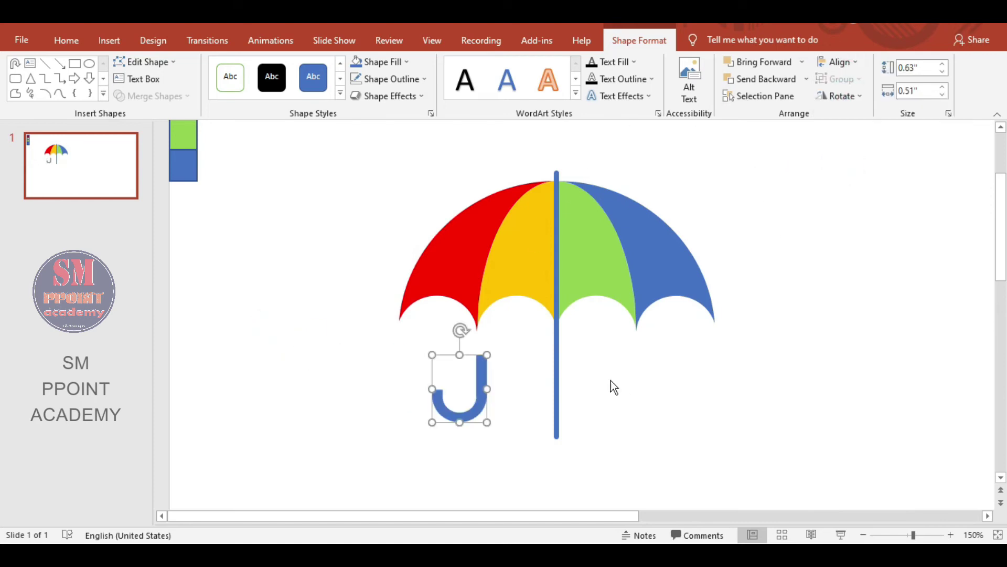
left_click_drag(489, 384, 559, 427)
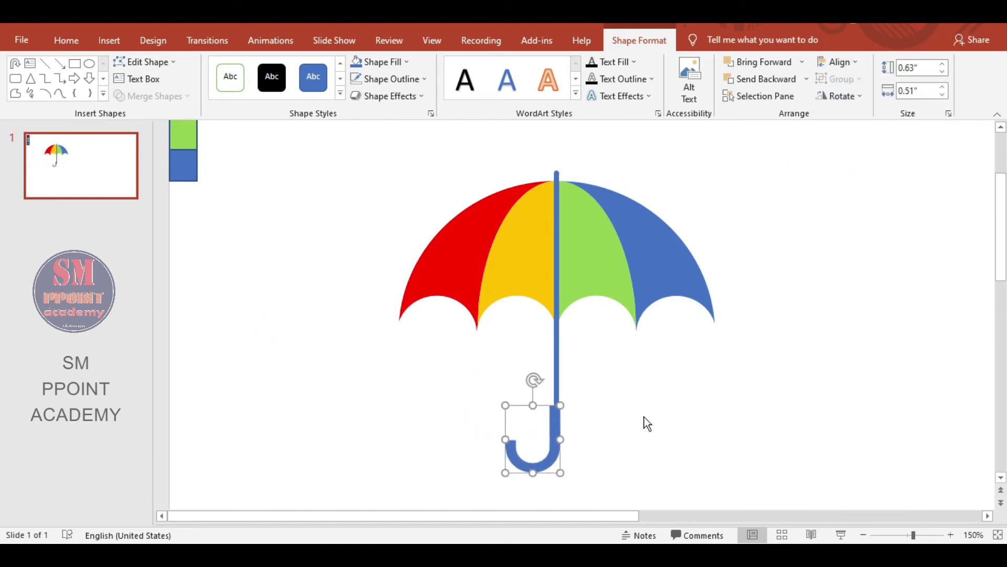
left_click(685, 418)
left_click(557, 368)
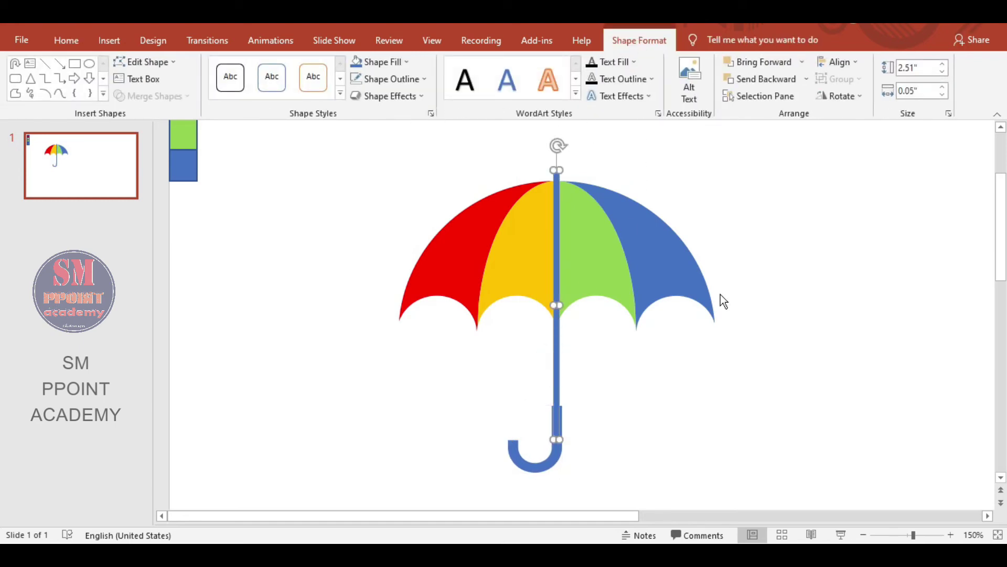
left_click(807, 79)
- Reposition the J handle so it joins the bottom of the shaft
left_click(836, 345)
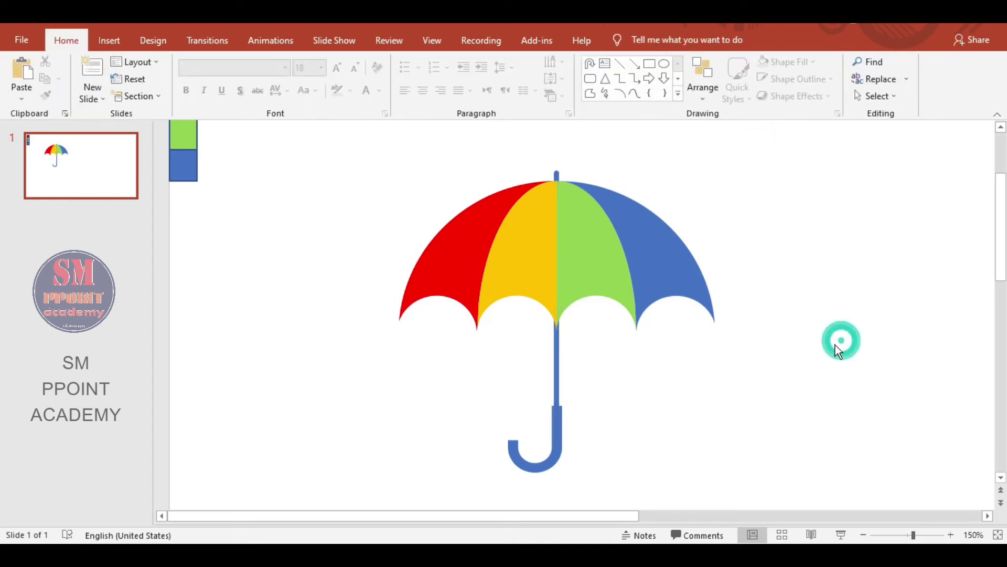
left_click(557, 366)
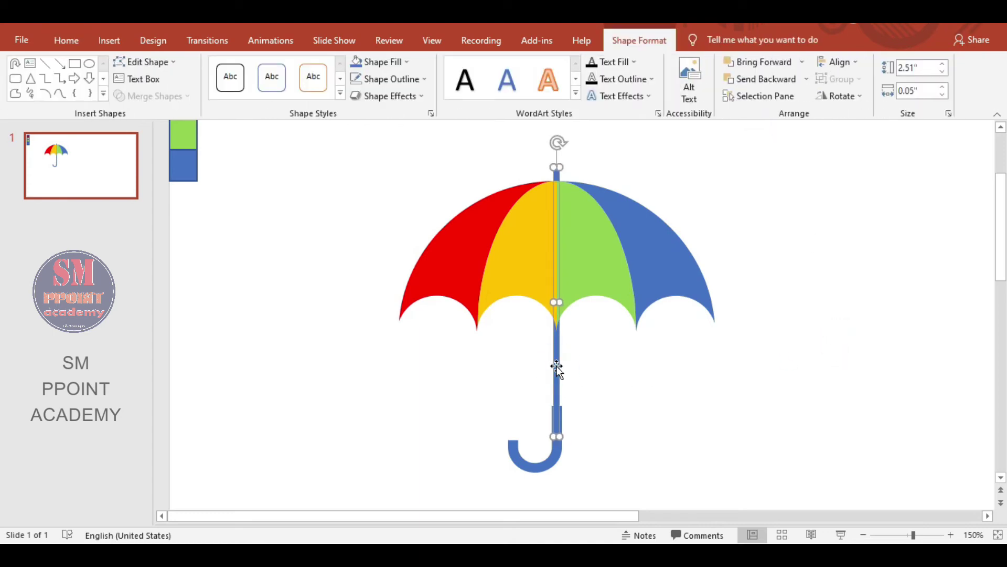
left_click(623, 420)
mouse_move(562, 472)
left_mouse_down()
mouse_move(547, 452)
mouse_move(554, 445)
left_mouse_up()
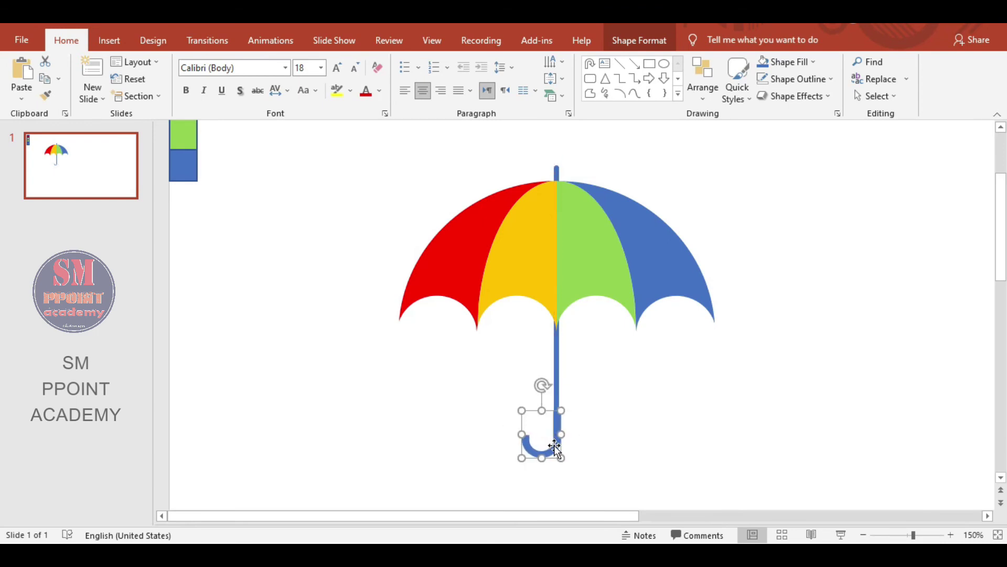
- Fill the J handle with black and the shaft with gray
left_click(639, 40)
left_click(380, 61)
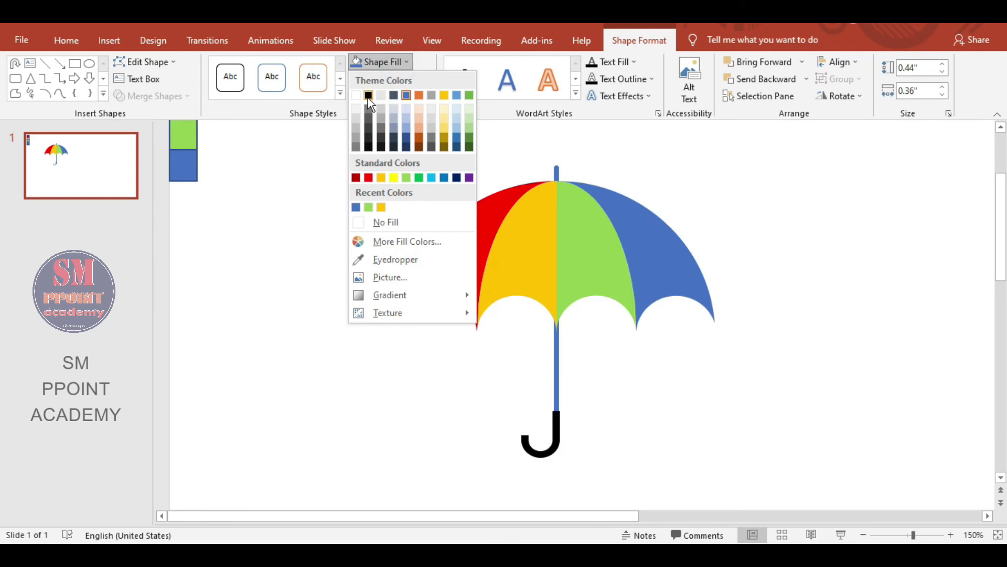
left_click(368, 95)
left_click(636, 366)
left_click(558, 439)
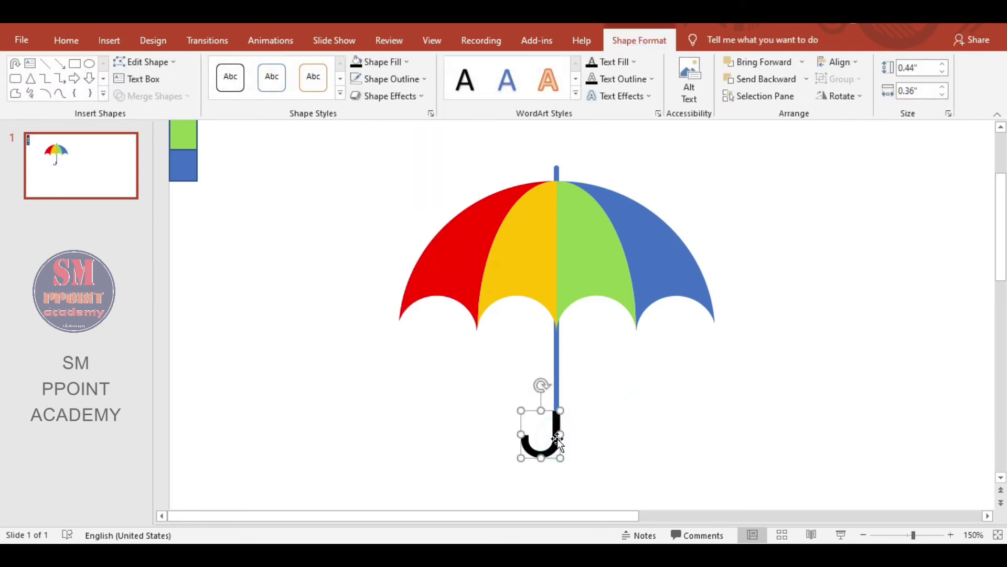
left_click(614, 438)
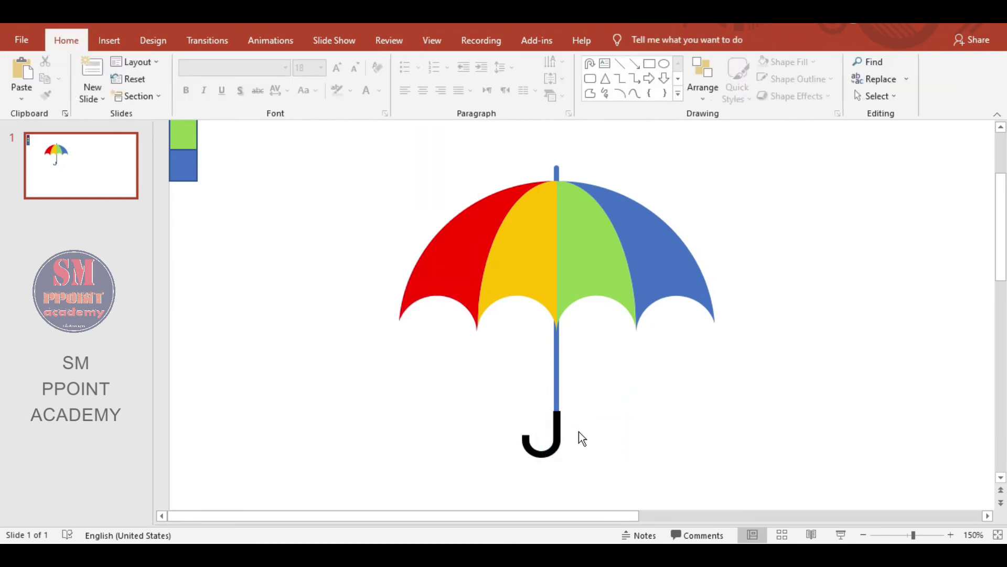
left_click(559, 388)
left_click(383, 62)
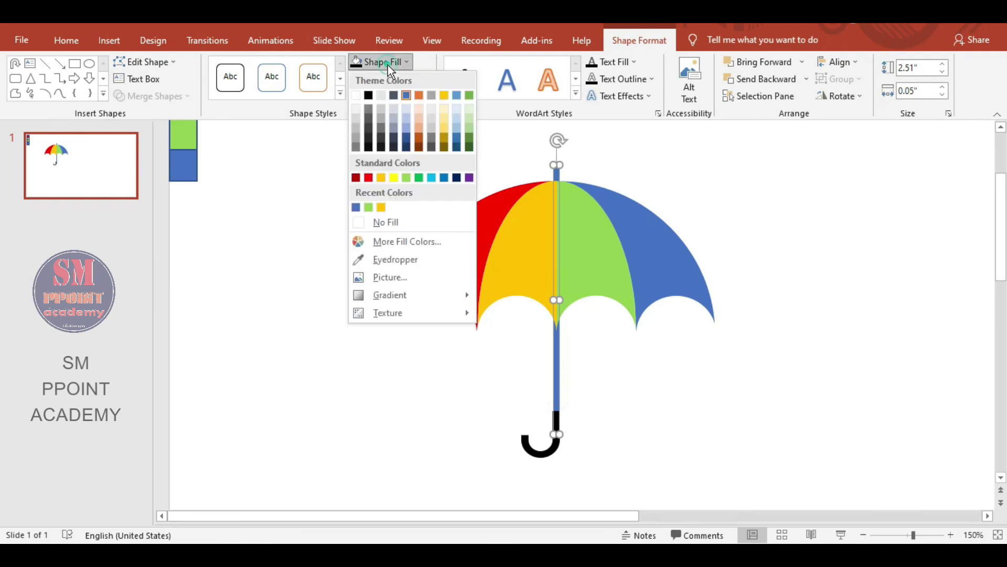
left_click(352, 146)
left_click(578, 355)
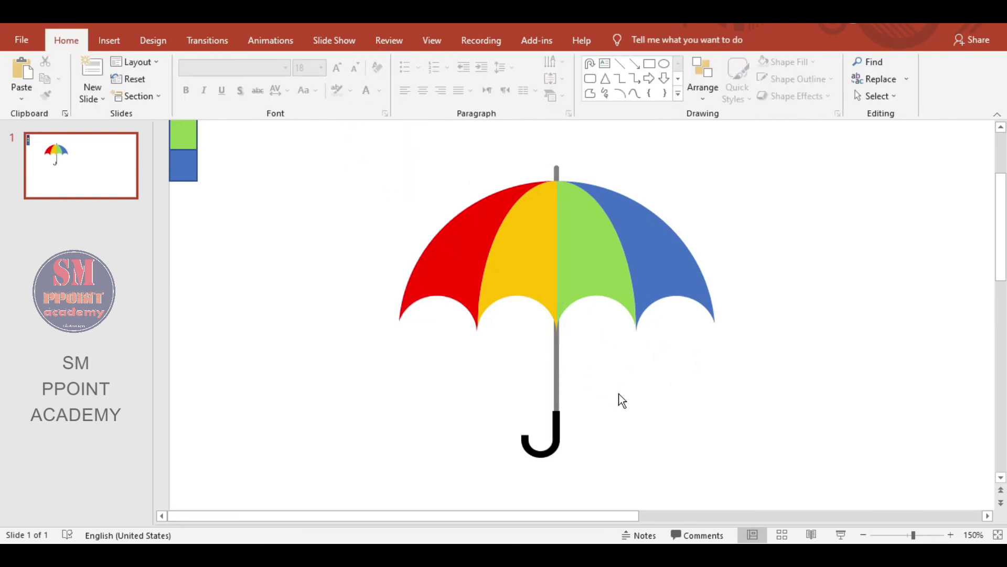
- Group all the umbrella parts into one object and move it to the slide's centre
left_click_drag(337, 135, 826, 483)
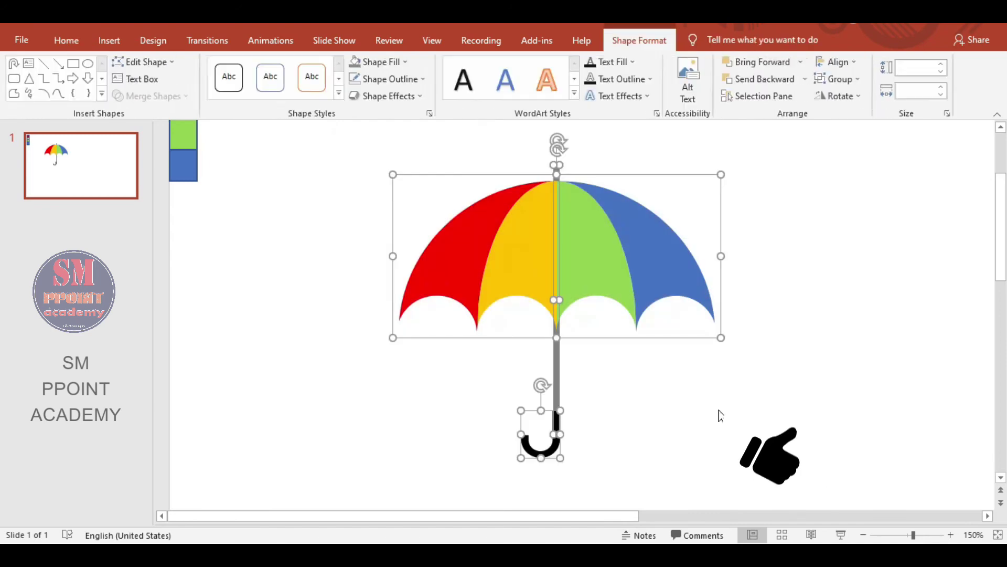
right_click(631, 278)
left_click(779, 359)
scroll(785, 326, "down", 5, "ctrl")
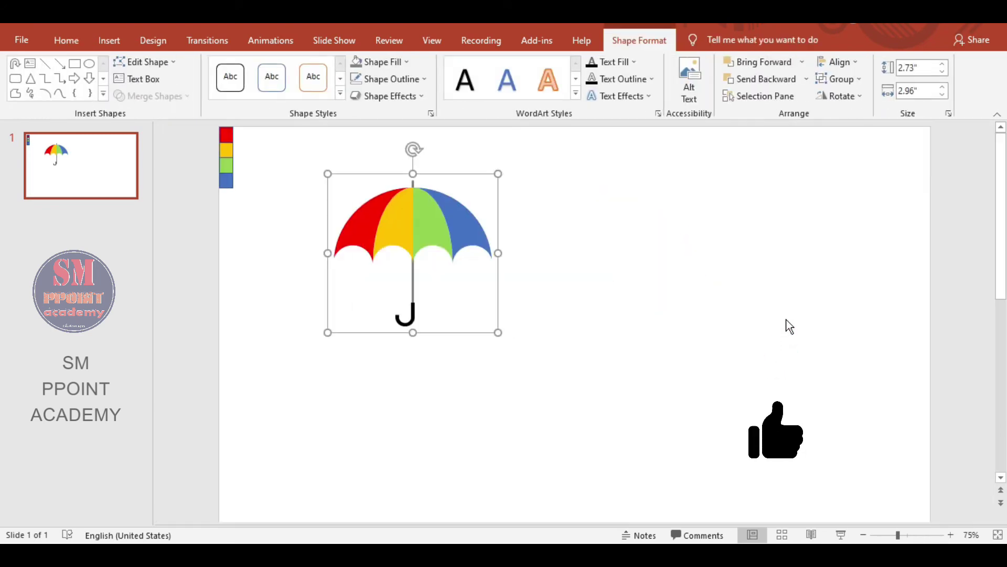
mouse_move(458, 240)
left_mouse_down()
mouse_move(478, 268)
mouse_move(601, 312)
left_mouse_up()
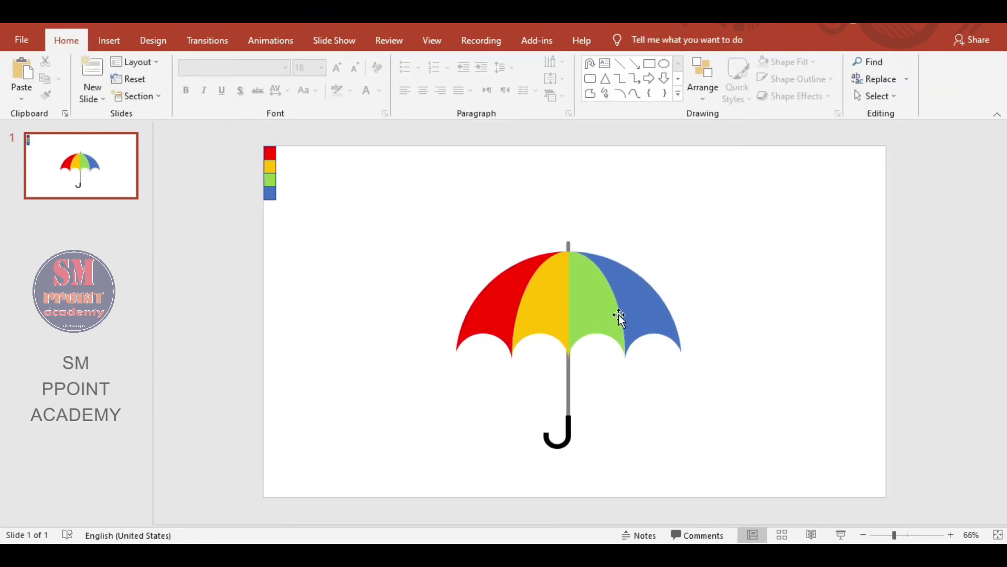
left_click_drag(620, 317, 614, 325)
- Insert WordArt in the first style and move it above the umbrella
left_click(748, 301)
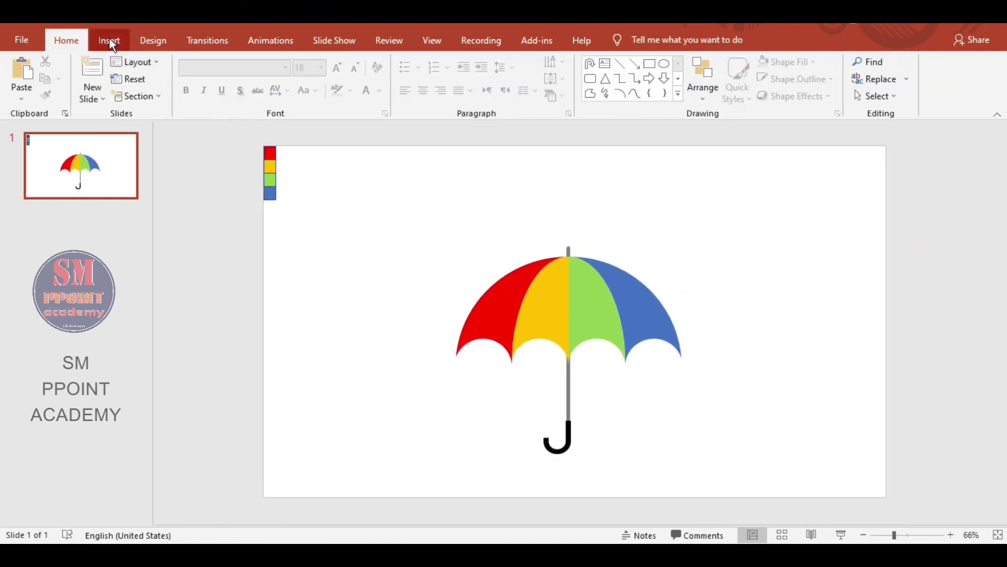
left_click(109, 40)
left_click(710, 97)
left_click(716, 135)
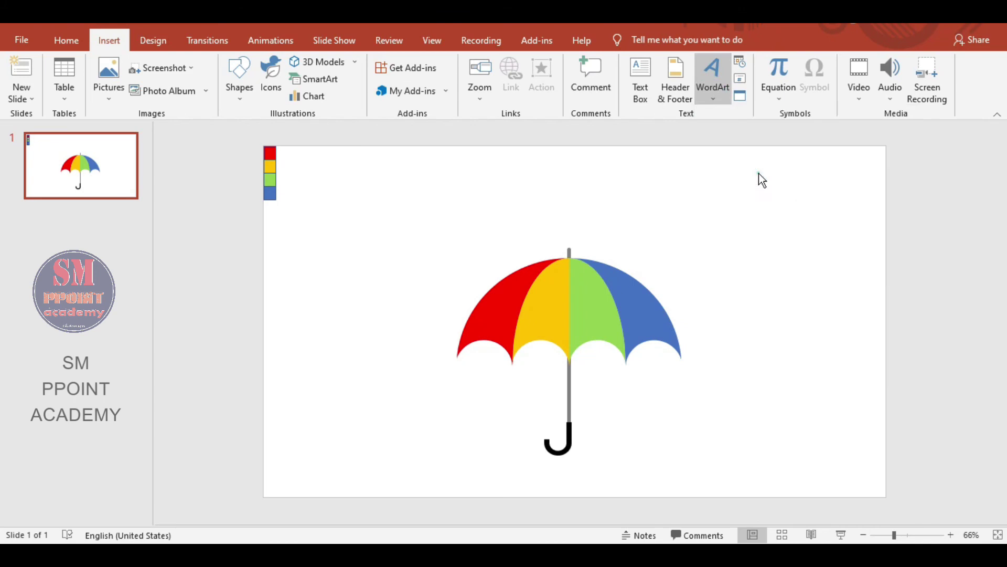
left_click_drag(660, 296, 579, 190)
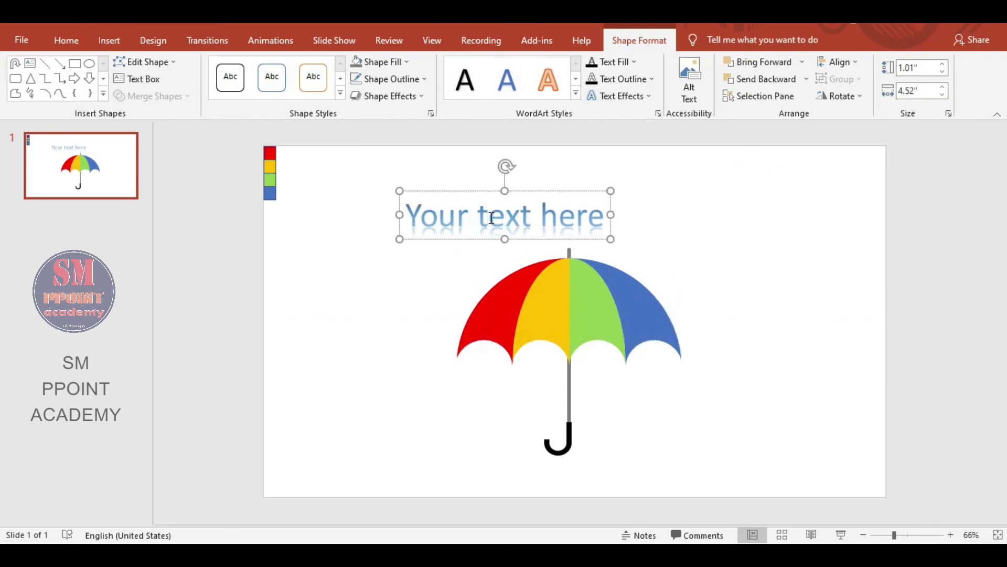
- Set the WordArt font to Agency FB and replace the text with 'Umbrella'
triple_click(491, 219)
left_click(73, 46)
left_click(285, 67)
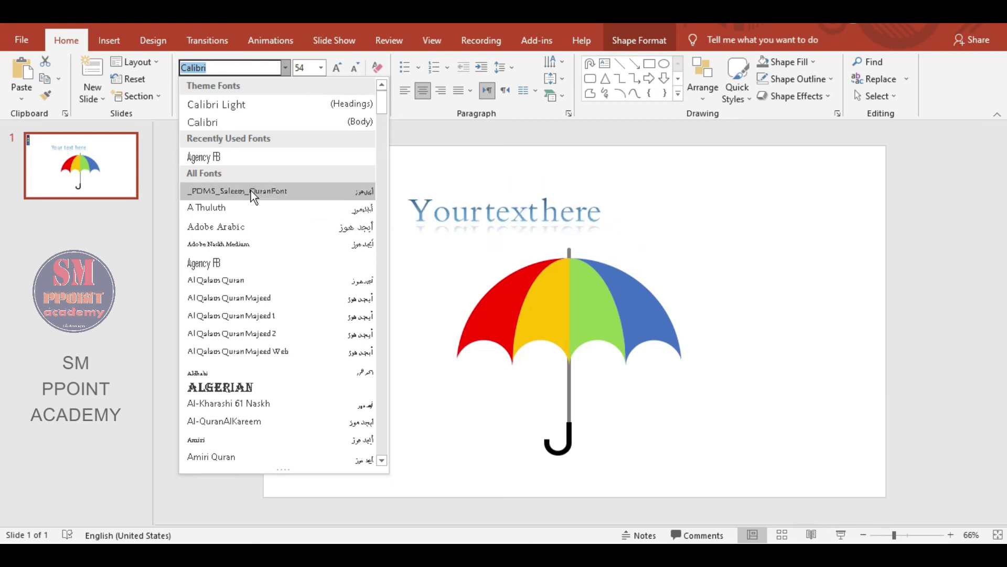
left_click(244, 271)
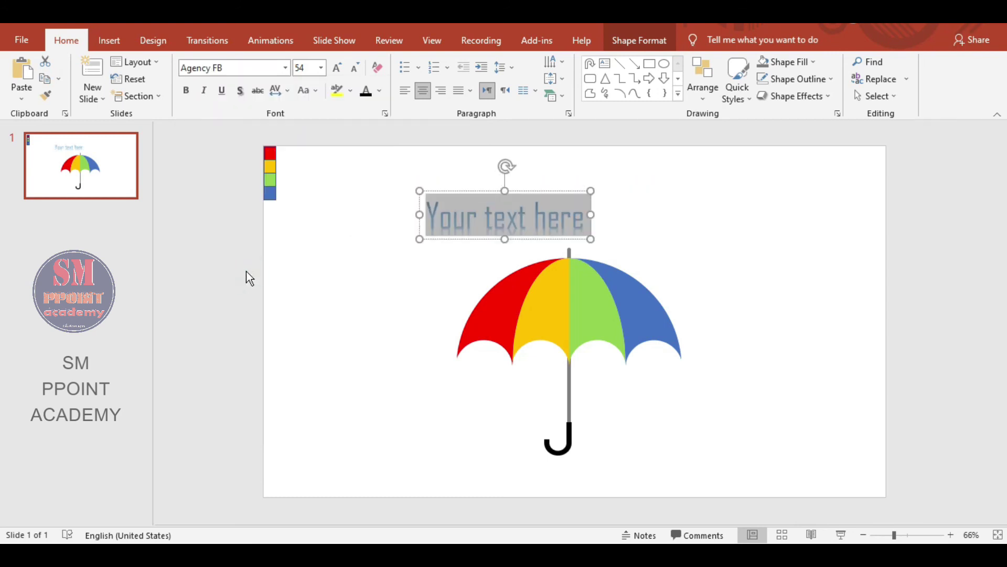
type("Um")
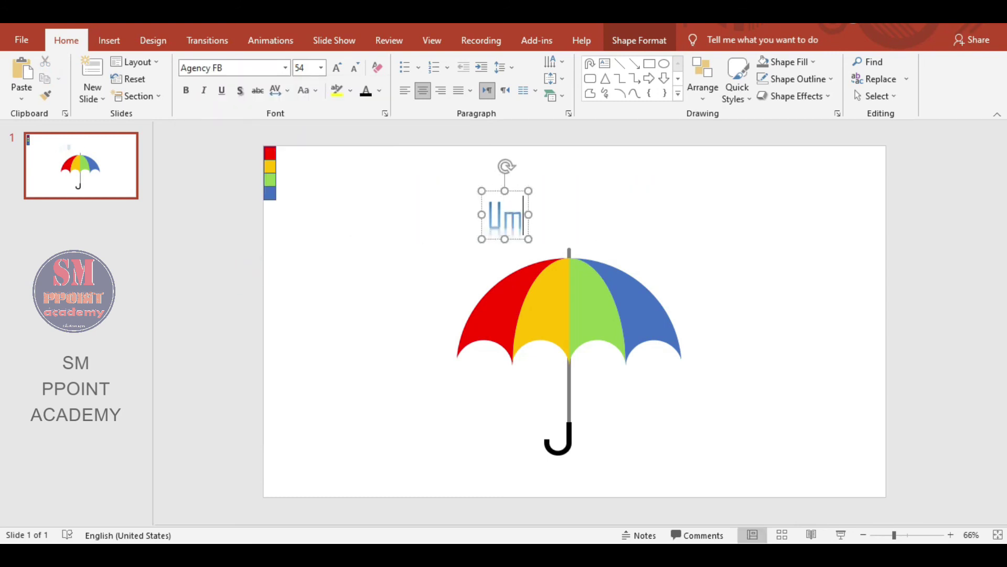
type("brella")
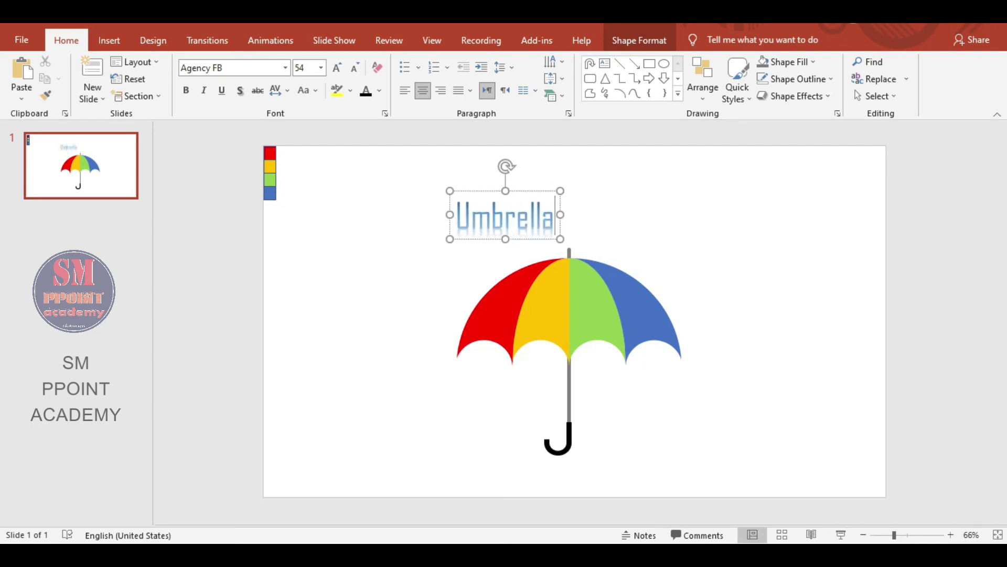
- Enlarge the title to size 115 with Very Loose spacing and place it top-left
left_click(337, 67)
left_click(336, 67)
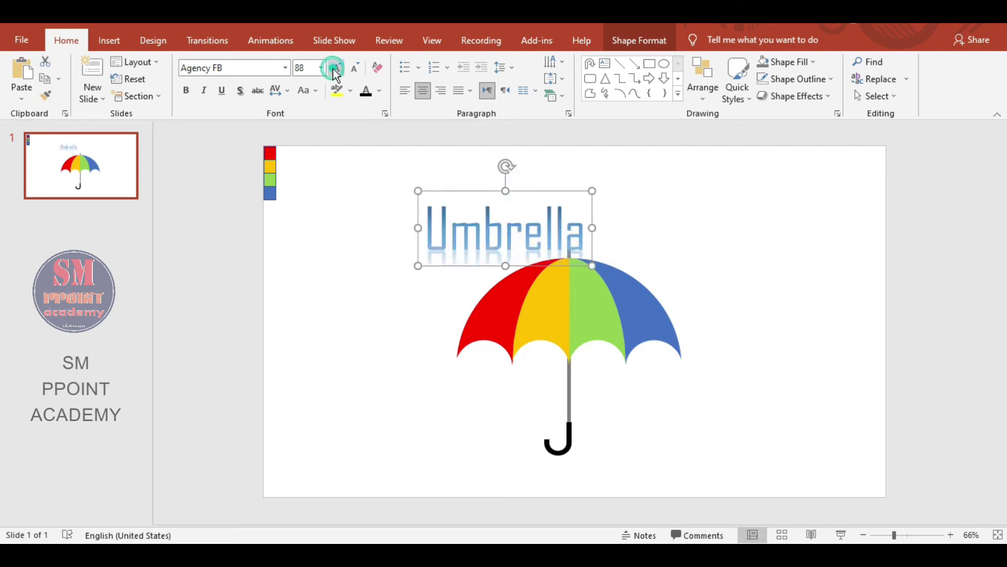
left_click(336, 67)
left_click(337, 67)
left_click(277, 90)
left_click(302, 180)
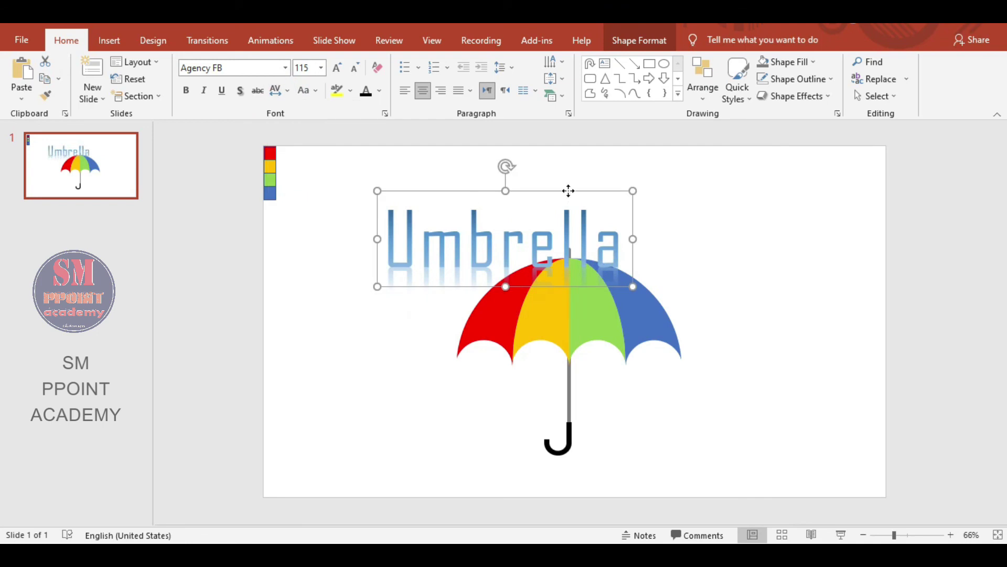
left_click_drag(568, 191, 483, 158)
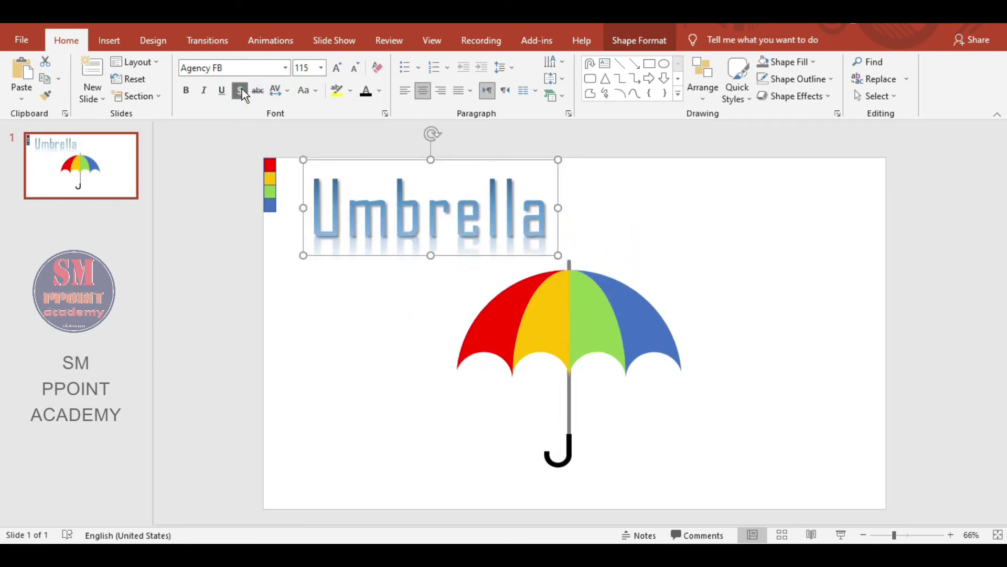
left_click(186, 90)
left_click(186, 91)
left_click(283, 159)
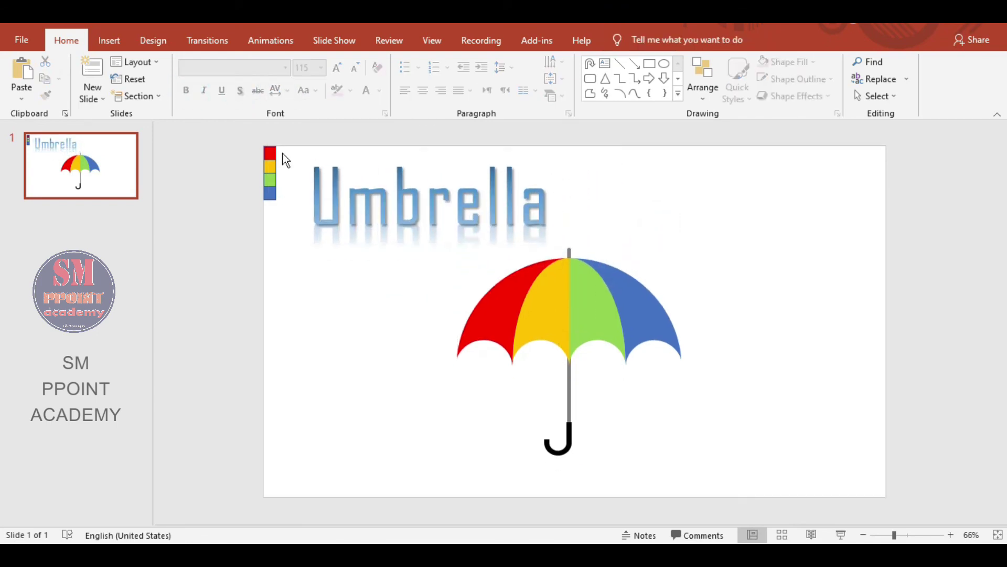
left_click(271, 165)
- Play the finished umbrella slide as a full-screen slide show
left_click(841, 534)
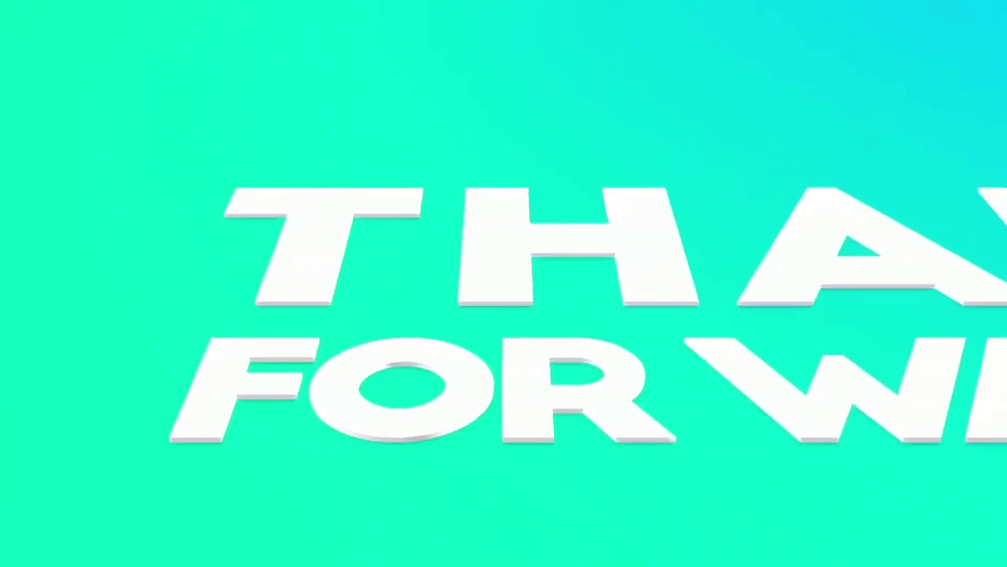